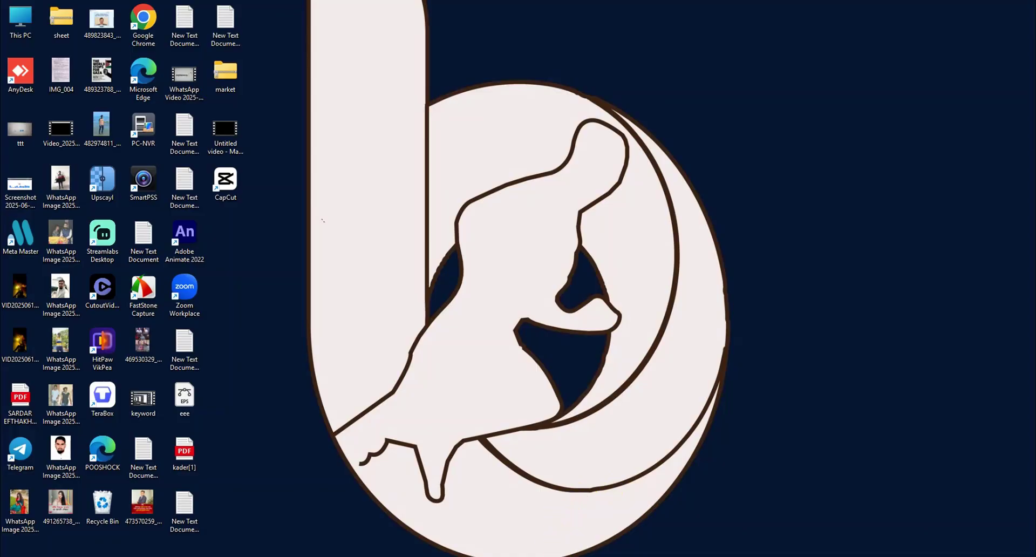
Step: Open Meta Master and switch its mode to Vector
left_click(555, 556)
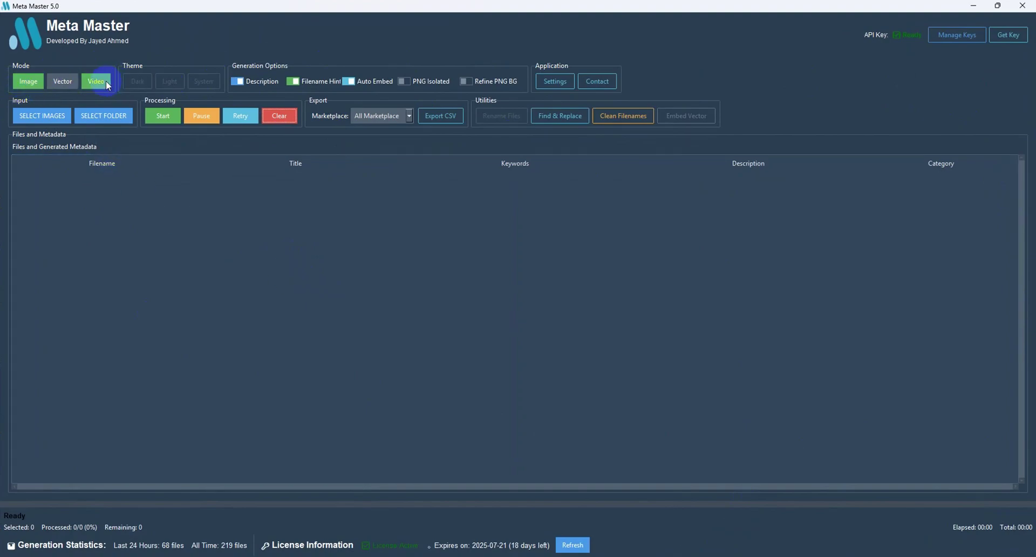
left_click(61, 82)
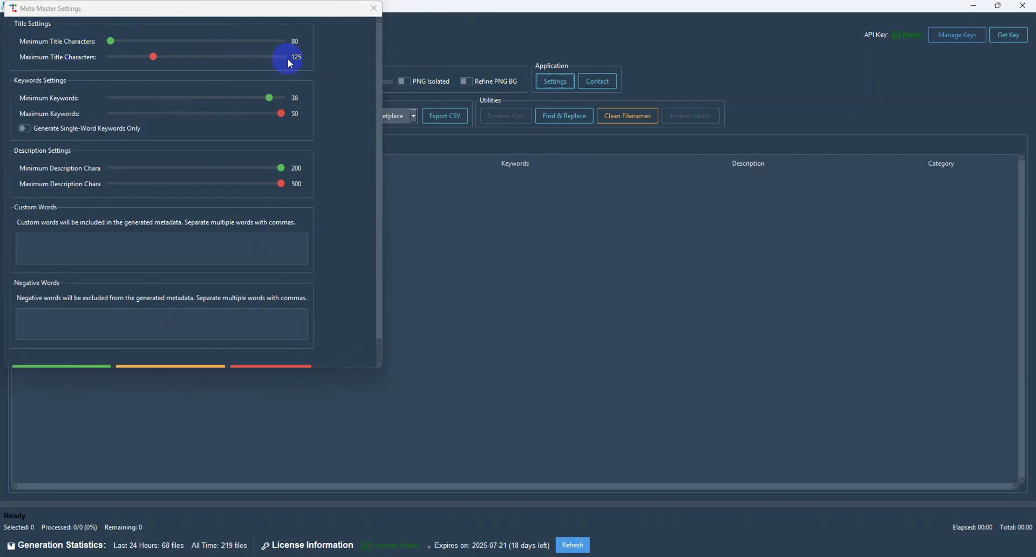
Step: Examine the title, keyword, description and custom word options in the settings, and close them without saving
left_click_drag(152, 56, 162, 55)
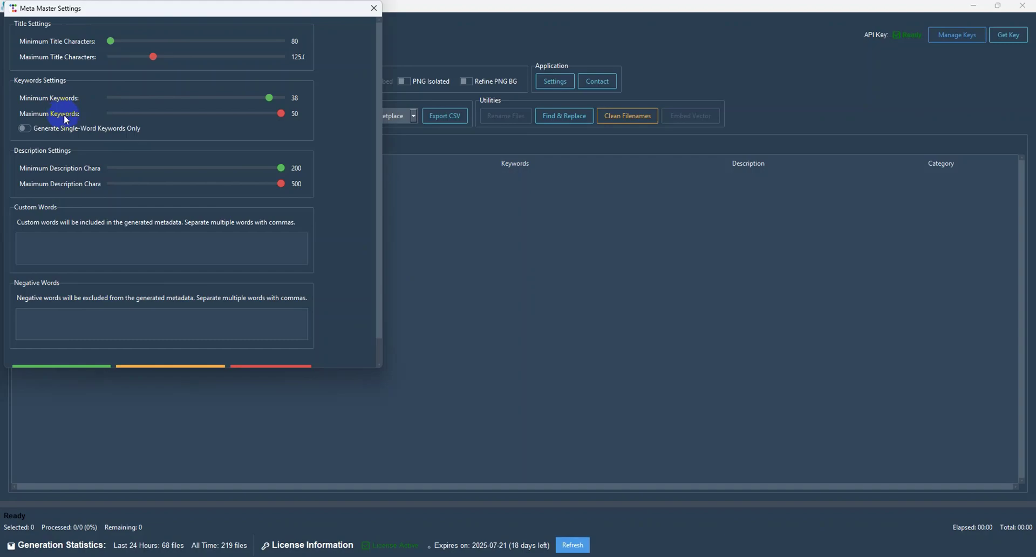
mouse_move(271, 98)
left_mouse_down()
mouse_move(289, 103)
mouse_move(121, 109)
mouse_move(286, 105)
mouse_move(272, 106)
left_mouse_up()
left_click_drag(274, 105, 273, 107)
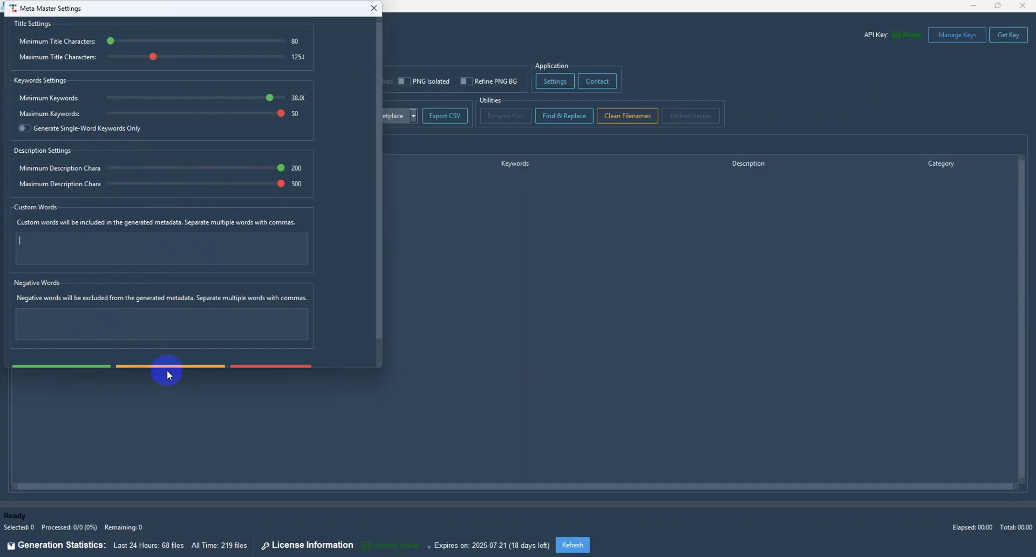
left_click_drag(164, 368, 162, 405)
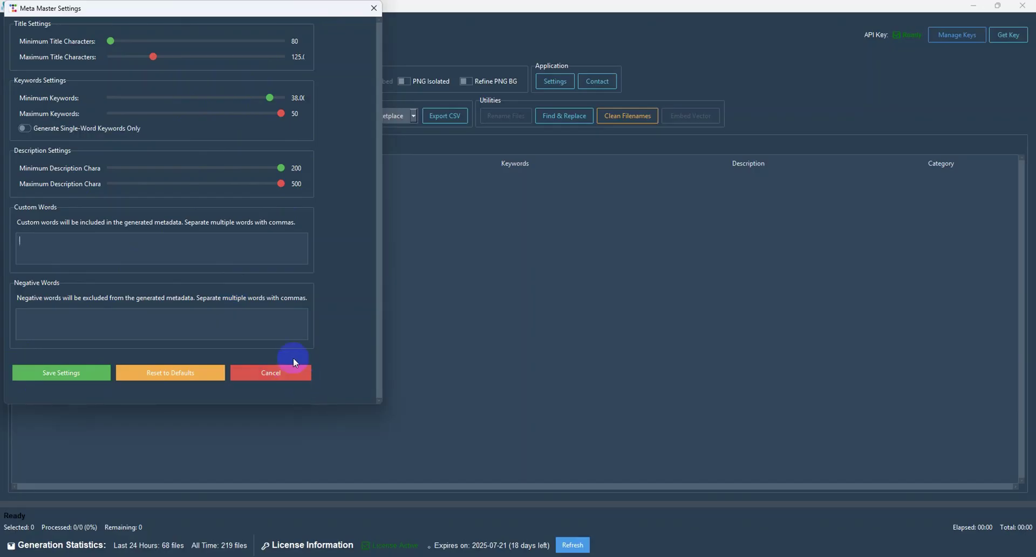
left_click(374, 8)
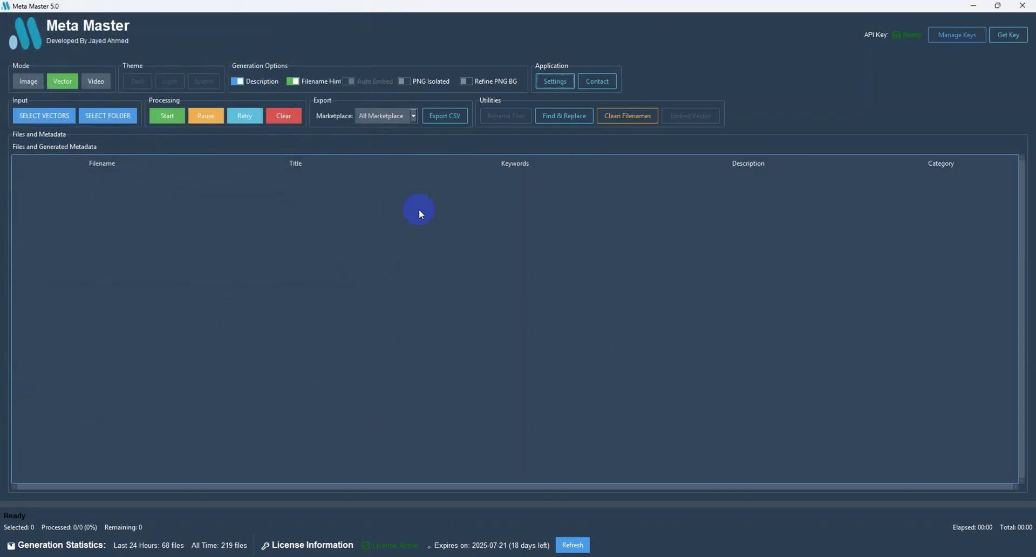
Step: Load all the EPS vector files from New folder (5) for metadata generation
left_click(50, 119)
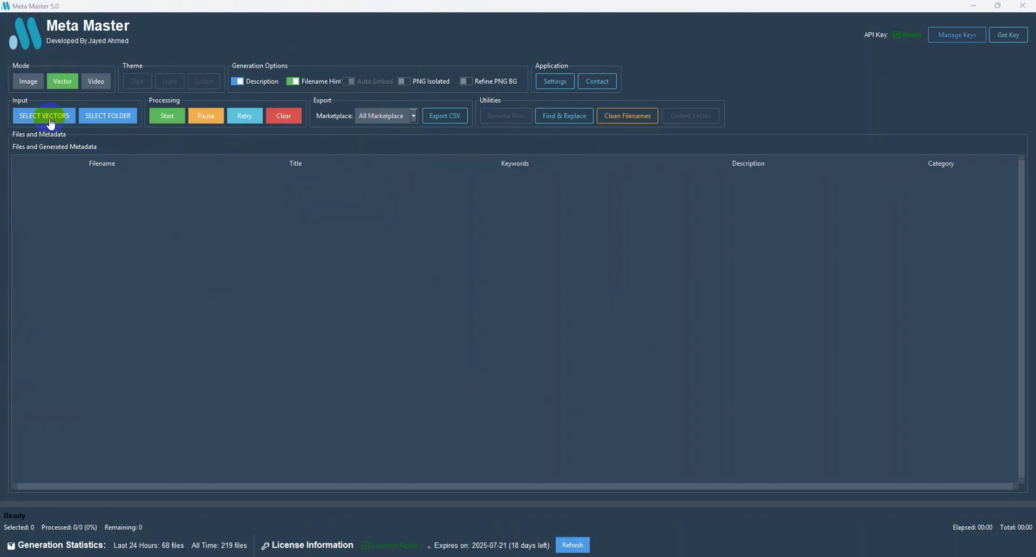
scroll(95, 229, "down", 1)
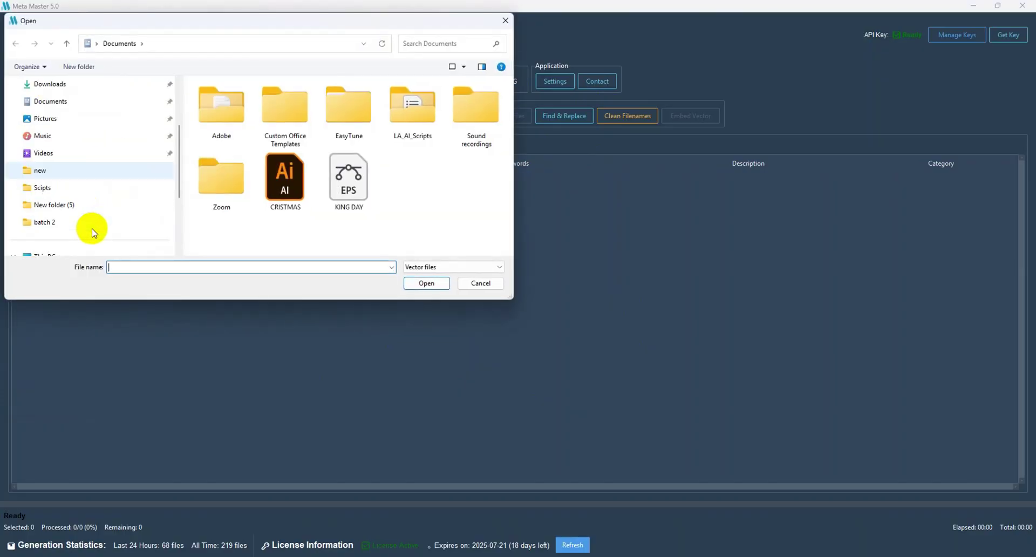
left_click(57, 205)
left_click_drag(229, 193, 302, 103)
left_click(427, 283)
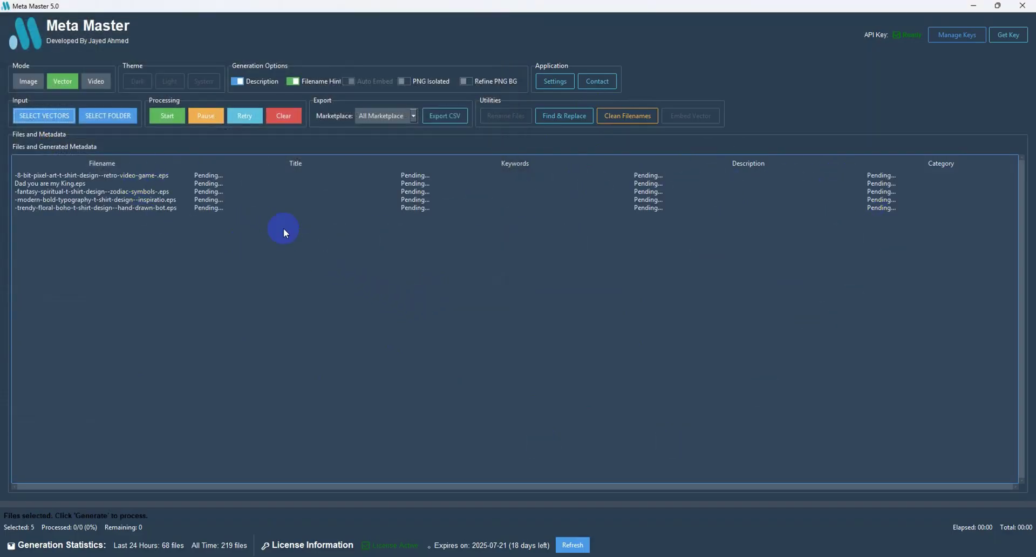
Step: Generate metadata for the loaded vectors and check the resulting titles row by row
left_click(156, 114)
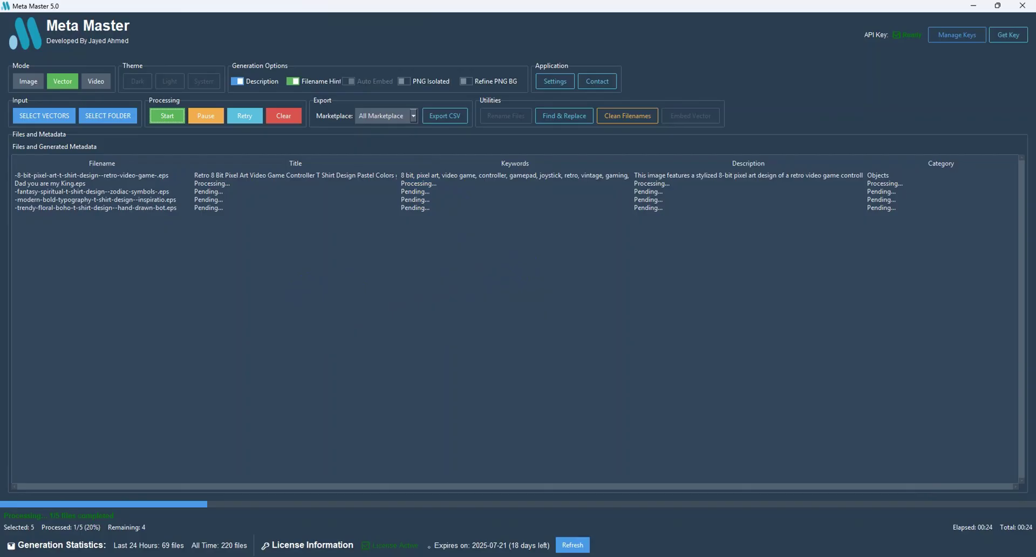
left_click(615, 372)
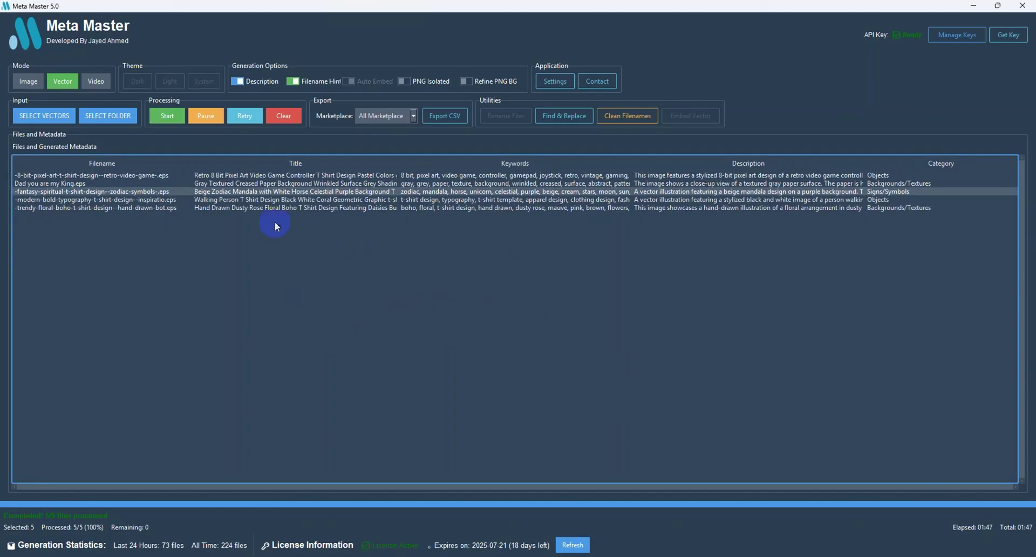
left_click(258, 209)
left_click(260, 176)
left_click(260, 192)
left_click(271, 200)
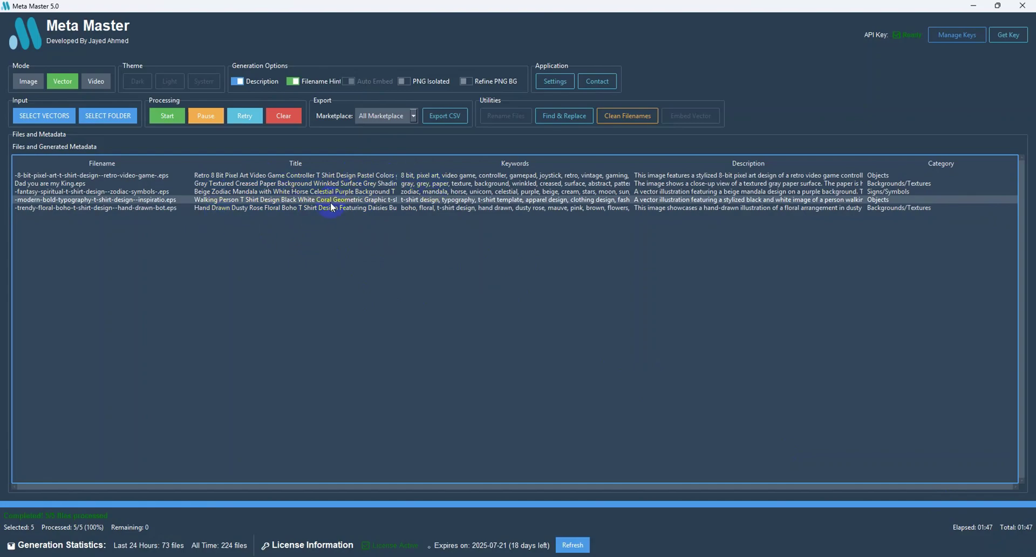
left_click(389, 222)
Step: Rename the vector files in New folder (5) to their generated titles
left_click(506, 116)
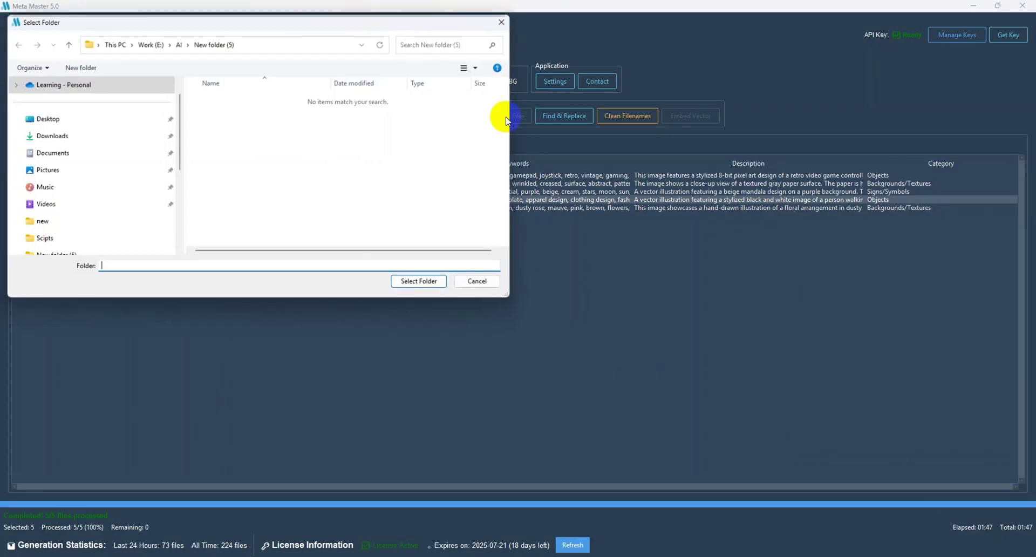
left_click(422, 284)
left_click(595, 323)
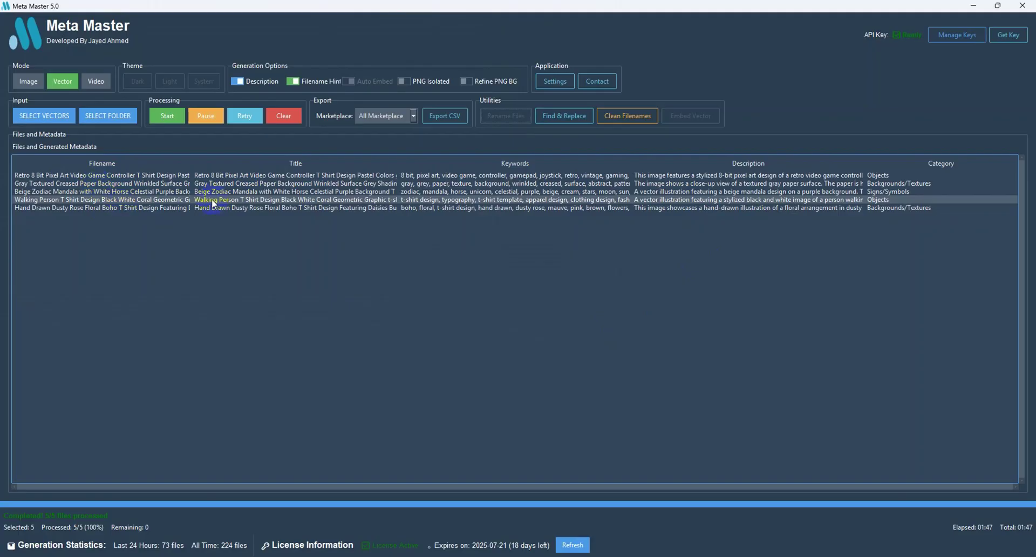
left_click(355, 216)
Step: Export the generated metadata as a CSV for the Adobe Stock marketplace into New folder (5)
left_click(446, 119)
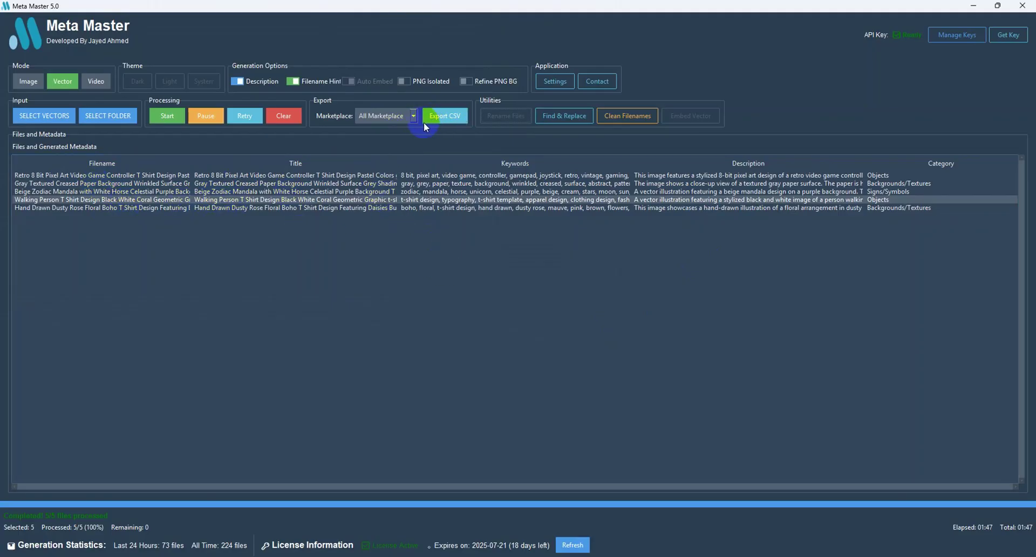
left_click(415, 117)
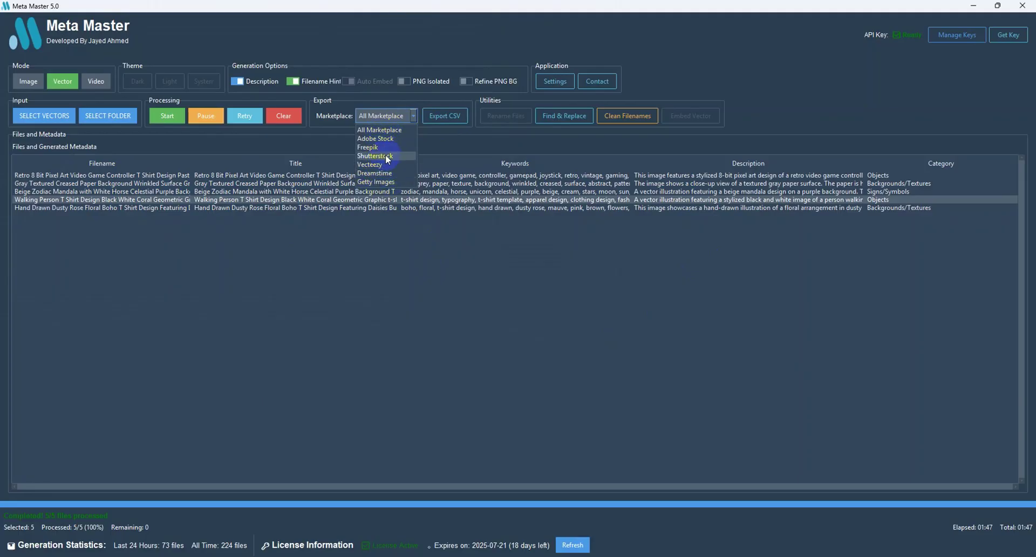
left_click(453, 120)
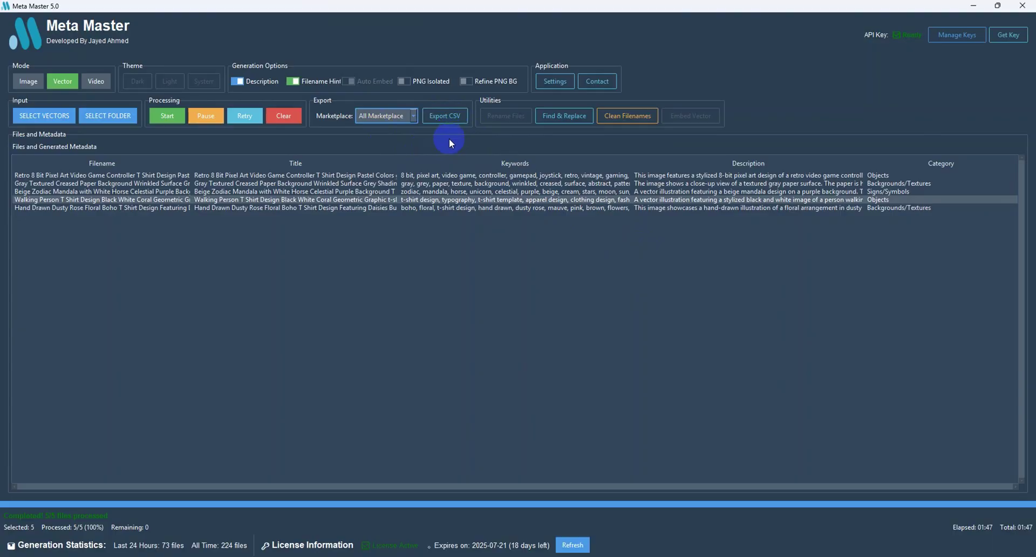
left_click(413, 115)
left_click(377, 138)
left_click(465, 122)
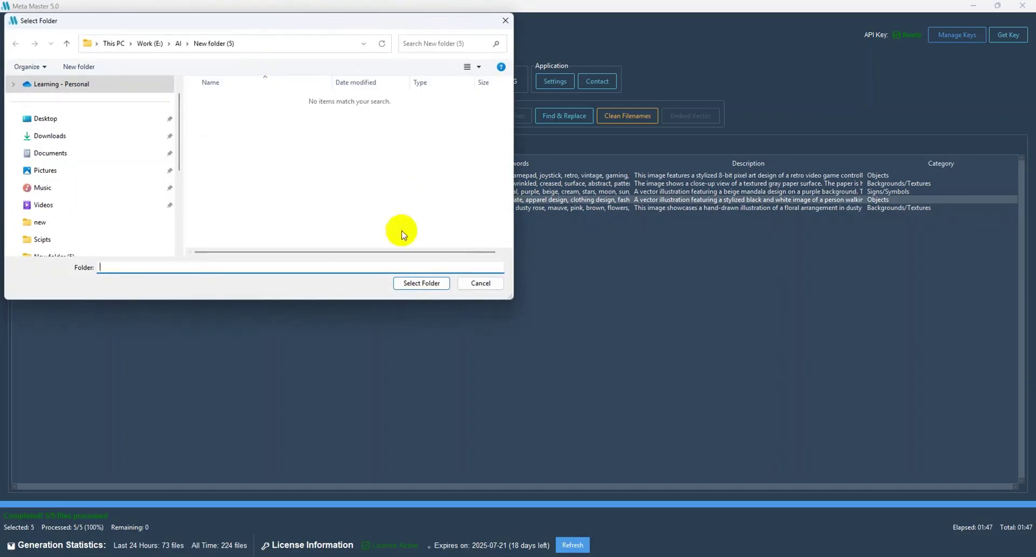
left_click(421, 282)
left_click(596, 322)
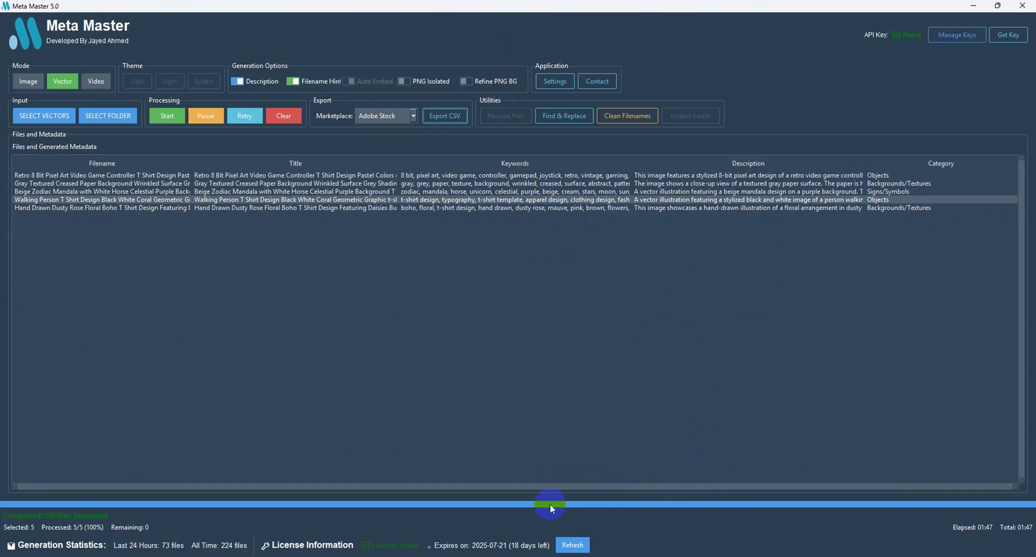
Step: Upload the EPS files from New folder (5) in File Explorer to the Adobe Stock contributor page in Chrome, and dismiss the upload error
mouse_move(758, 556)
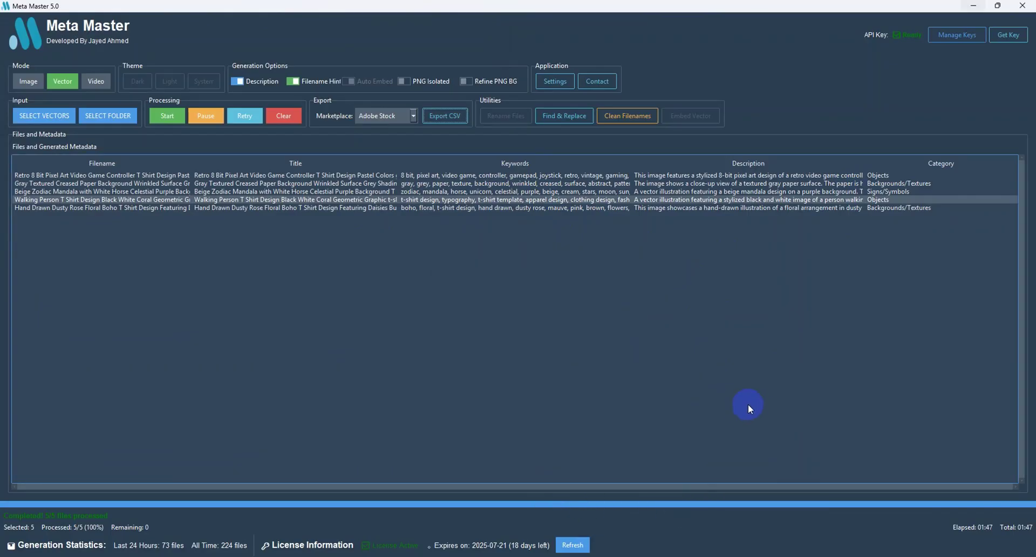
mouse_move(473, 554)
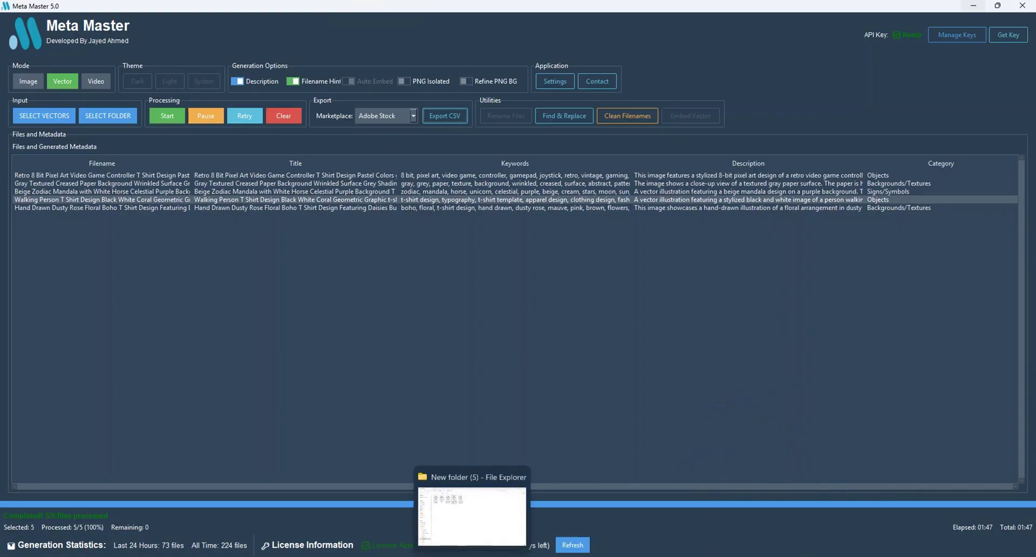
left_click(473, 508)
left_click_drag(222, 208, 762, 554)
left_click_drag(761, 546, 488, 318)
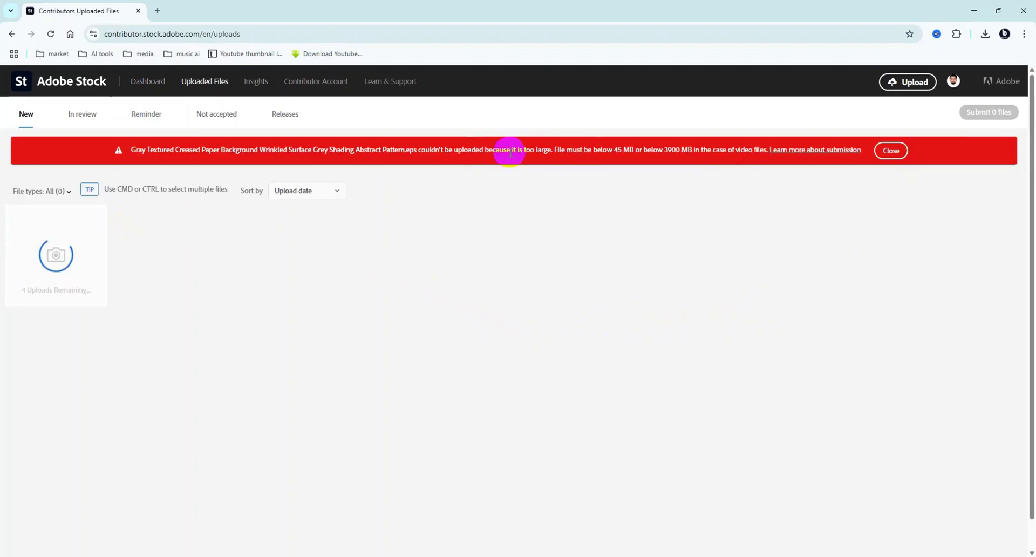
mouse_move(696, 147)
left_mouse_down()
mouse_move(205, 145)
mouse_move(690, 154)
left_mouse_up()
left_click(887, 150)
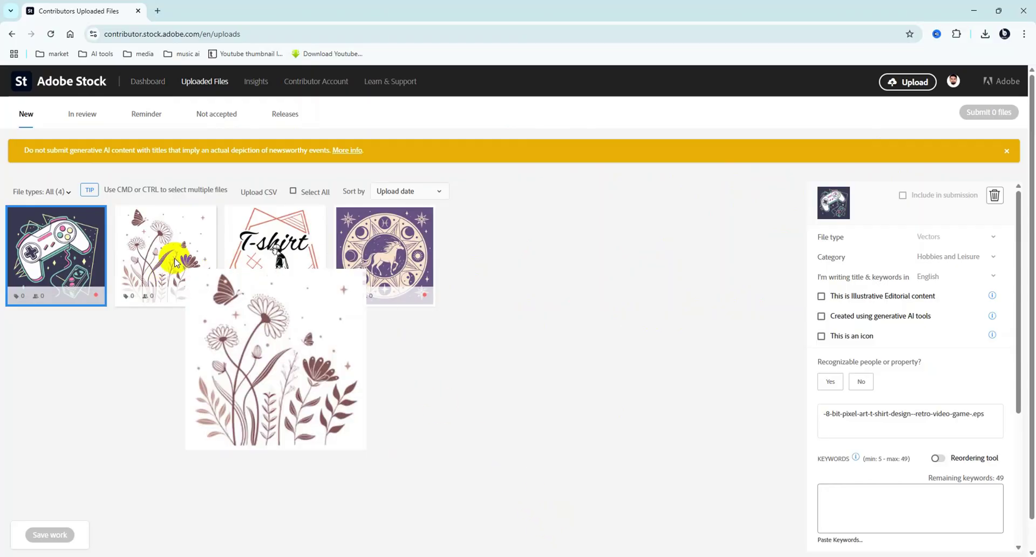
Step: Examine the title and keyword fields of each uploaded vector, reloading the uploads page in between
left_click(255, 260)
left_click(145, 261)
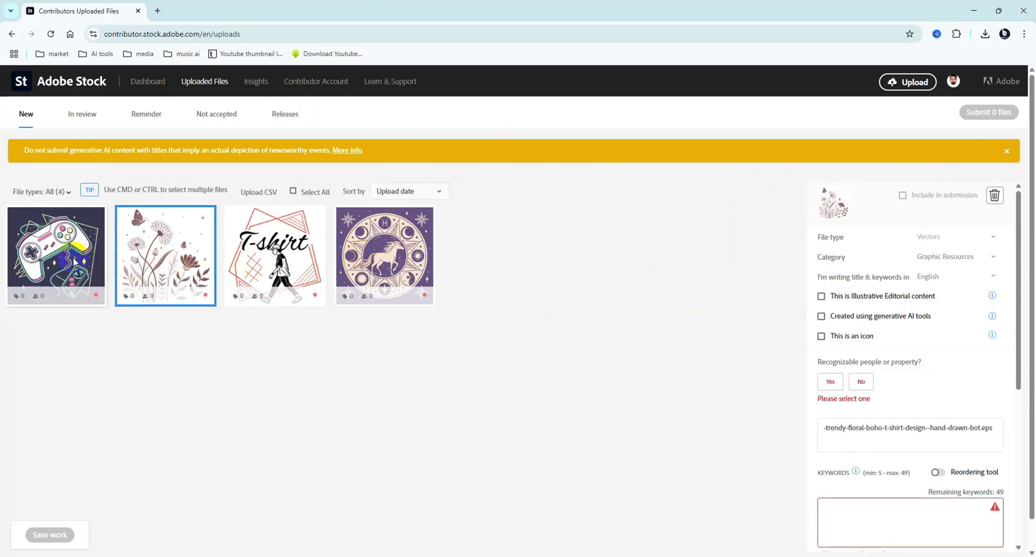
left_click(265, 254)
left_click(364, 247)
left_click(256, 257)
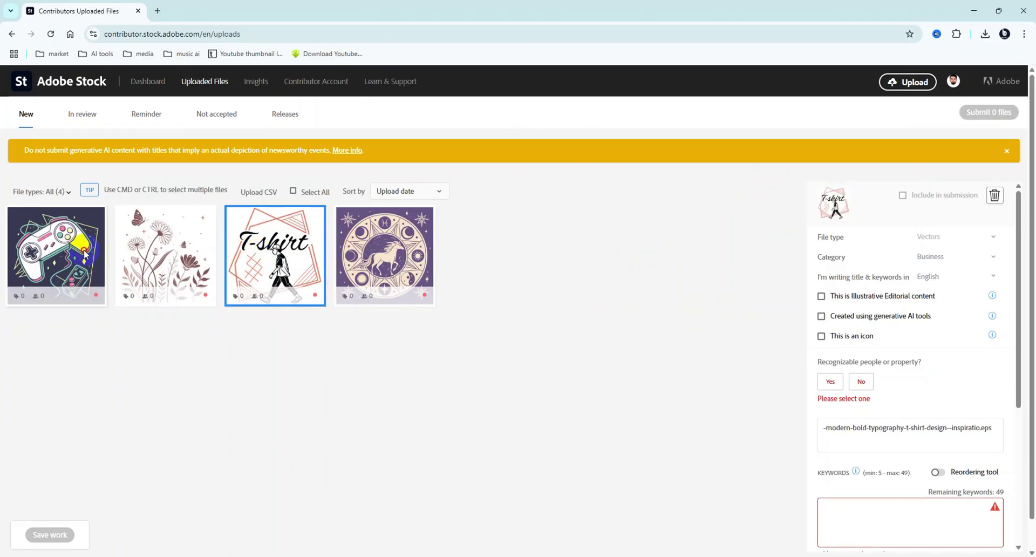
left_click(63, 251)
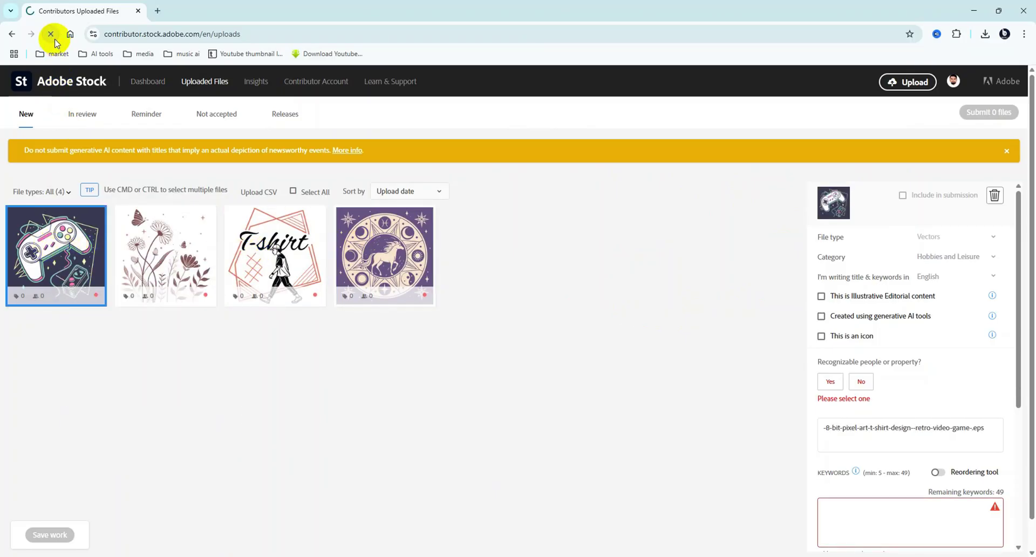
left_click(240, 251)
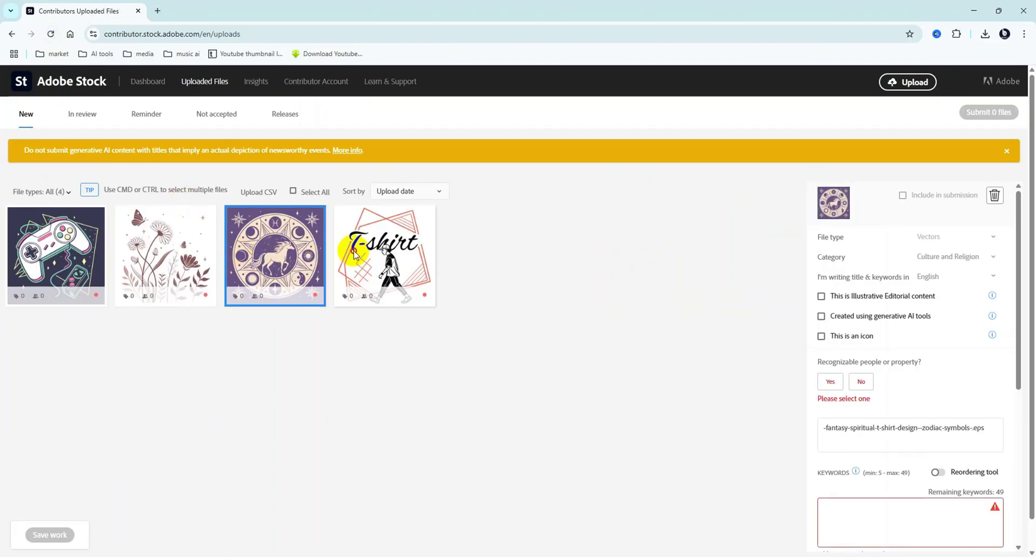
left_click(354, 255)
left_click(975, 428)
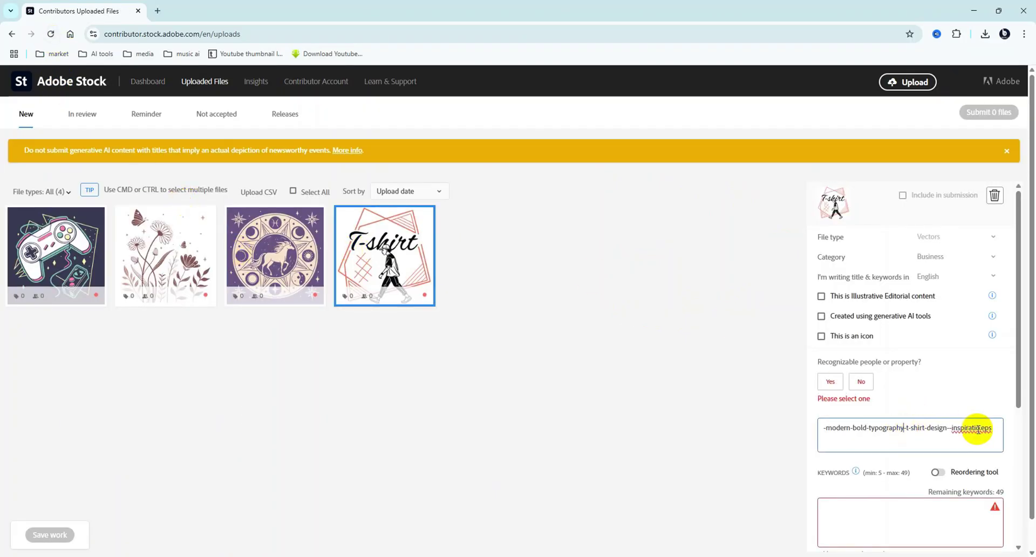
left_click(231, 267)
Step: Apply the metadata from Adobe_Stock.csv in New folder (5) to the uploaded files, and reload the page to check the title and keywords
left_click(264, 194)
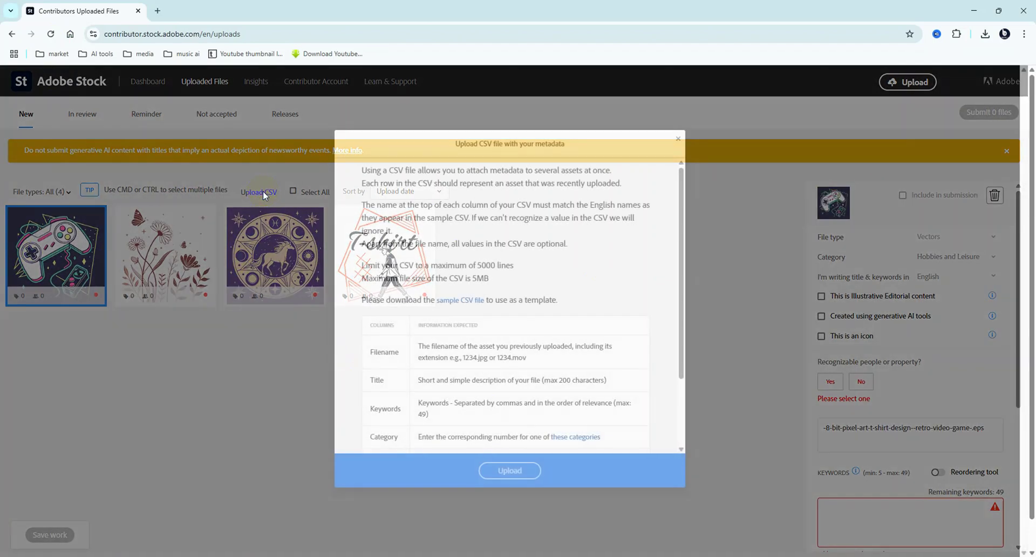
scroll(405, 400, "down", 3)
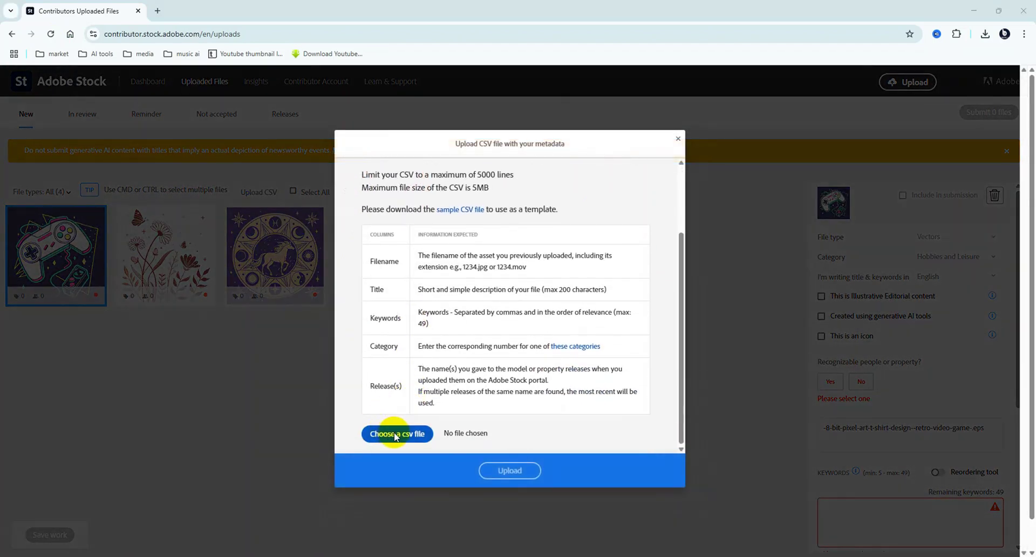
left_click(396, 435)
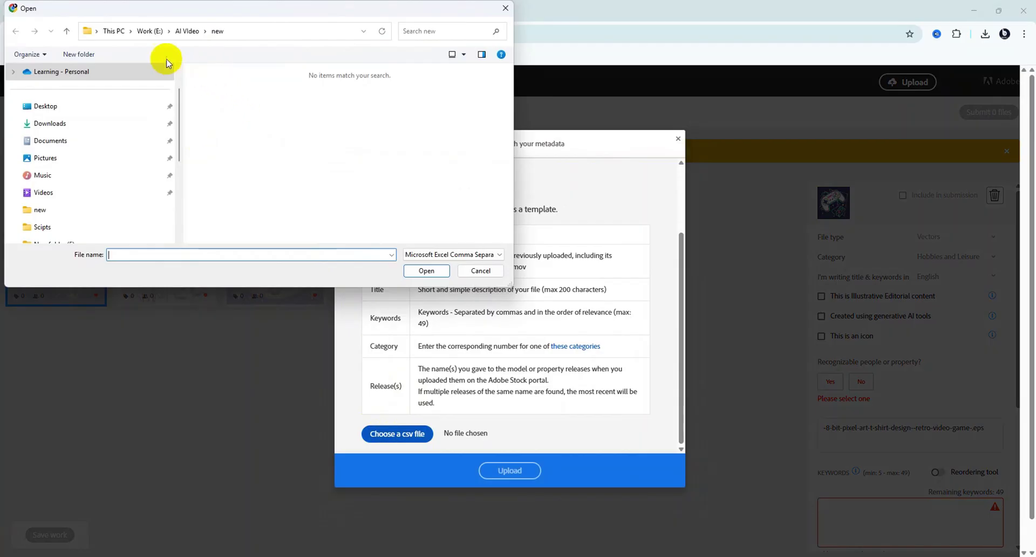
scroll(70, 155, "down", 1)
left_click(70, 189)
left_click(238, 89)
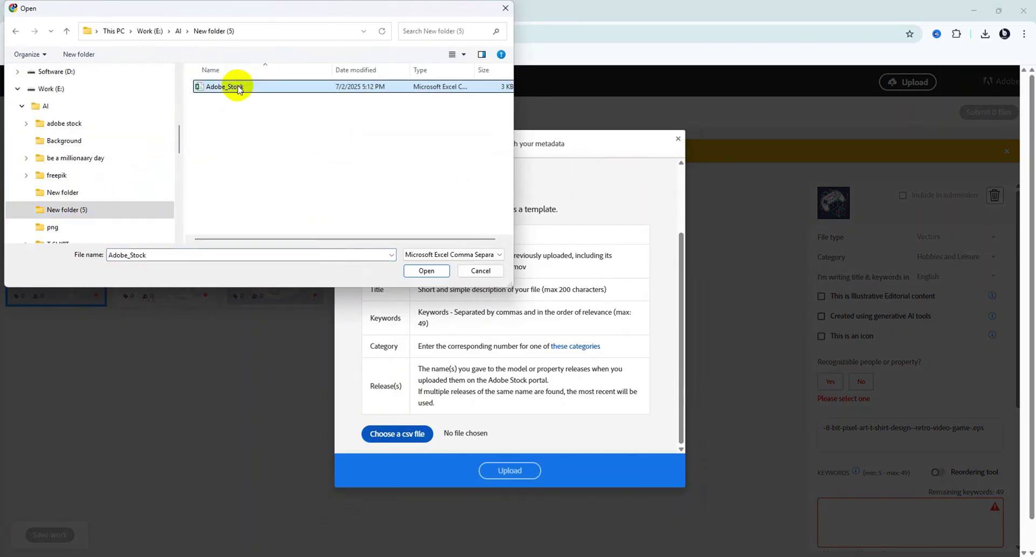
left_click(423, 270)
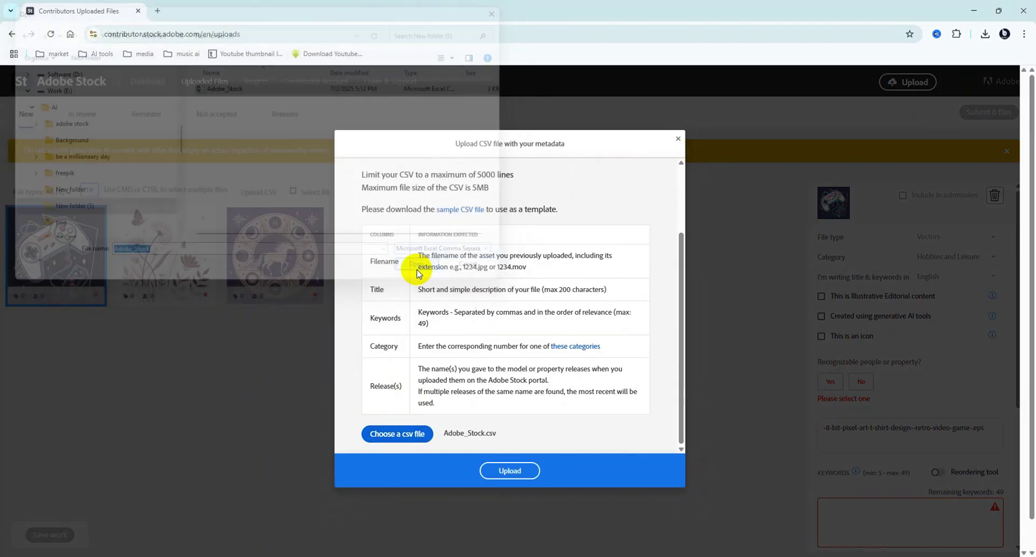
left_click(518, 473)
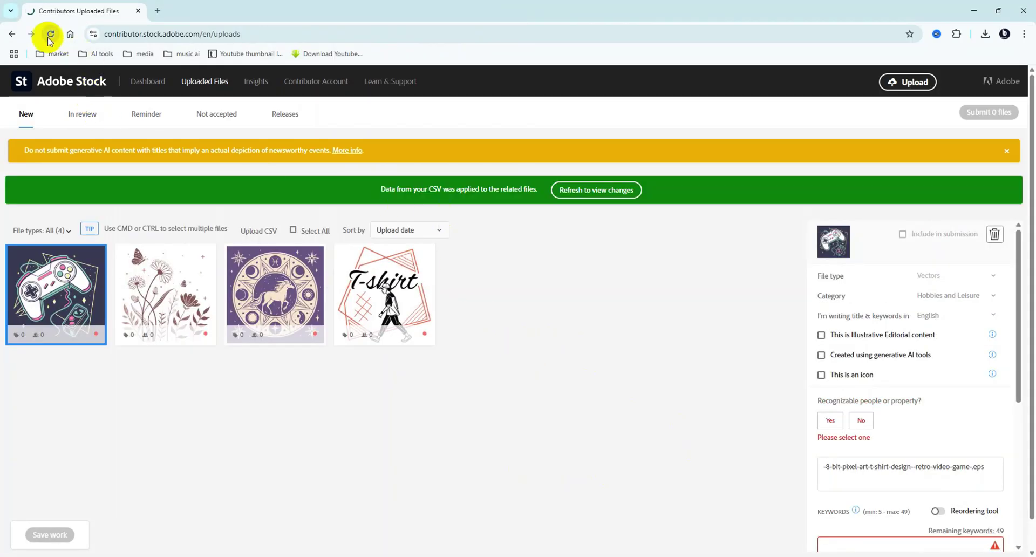
scroll(932, 423, "down", 2)
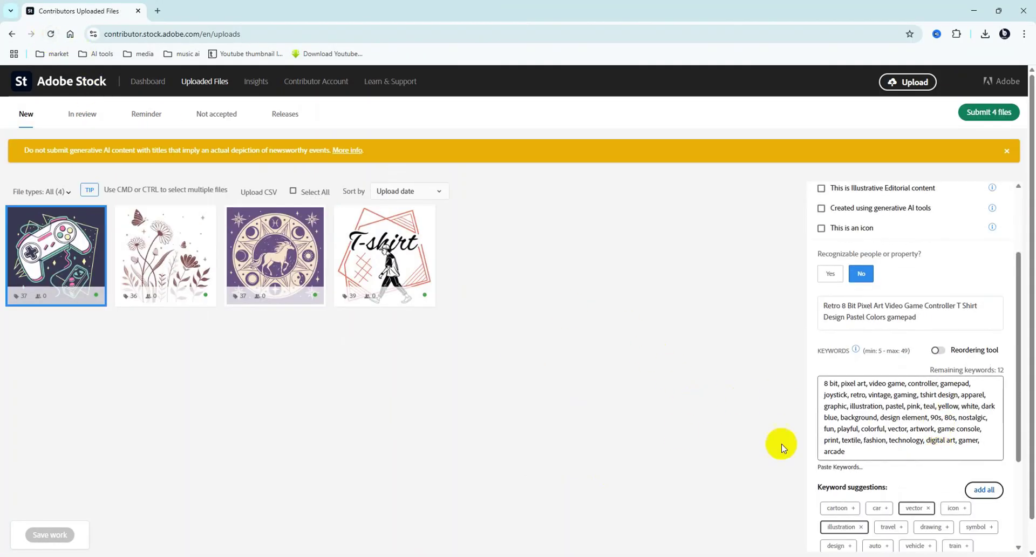
Step: Add all suggested keywords to the game controller vector and remove "transportation" from its keyword list
left_click(194, 273)
left_click(275, 264)
left_click(409, 264)
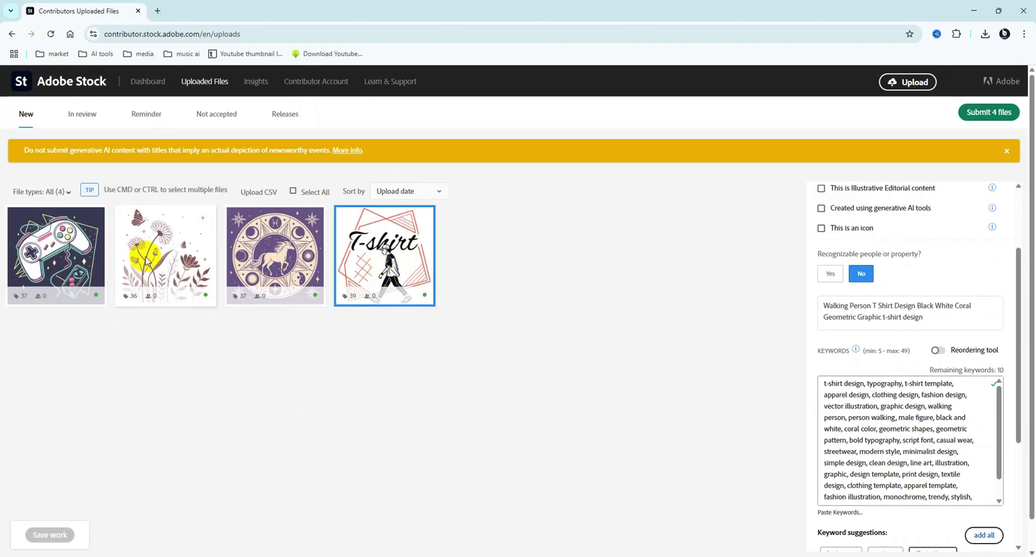
left_click(56, 254)
left_click(985, 490)
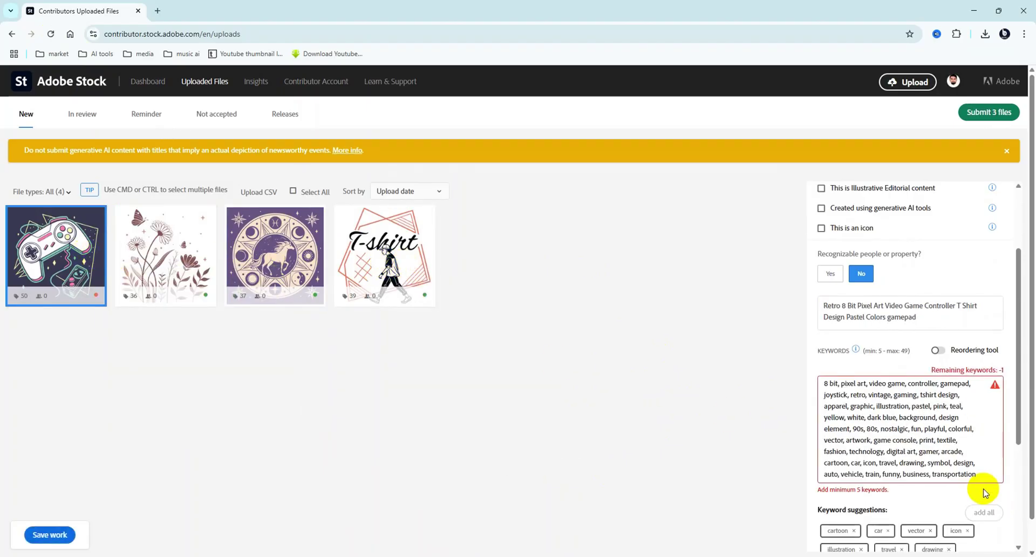
left_click_drag(984, 476, 944, 479)
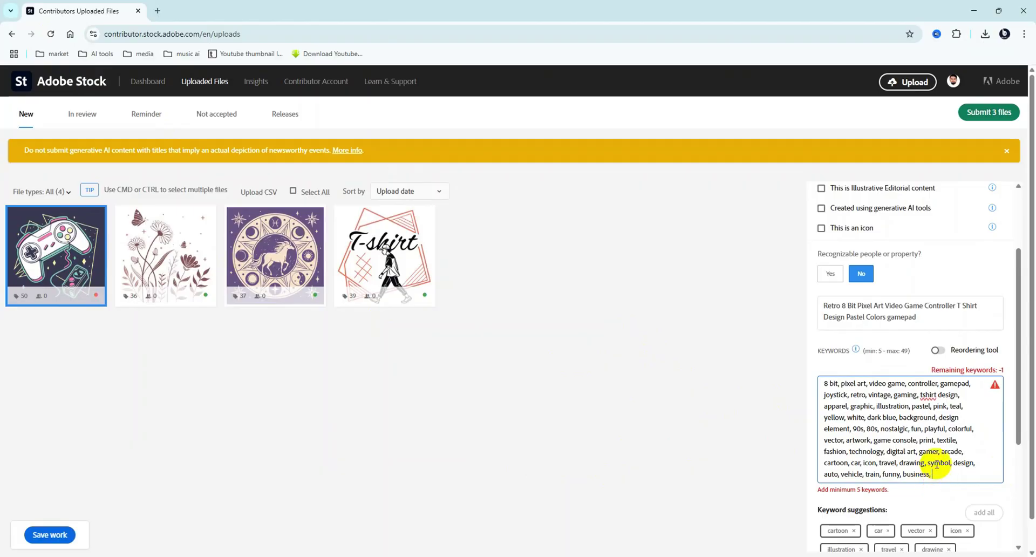
scroll(966, 470, "down", 3)
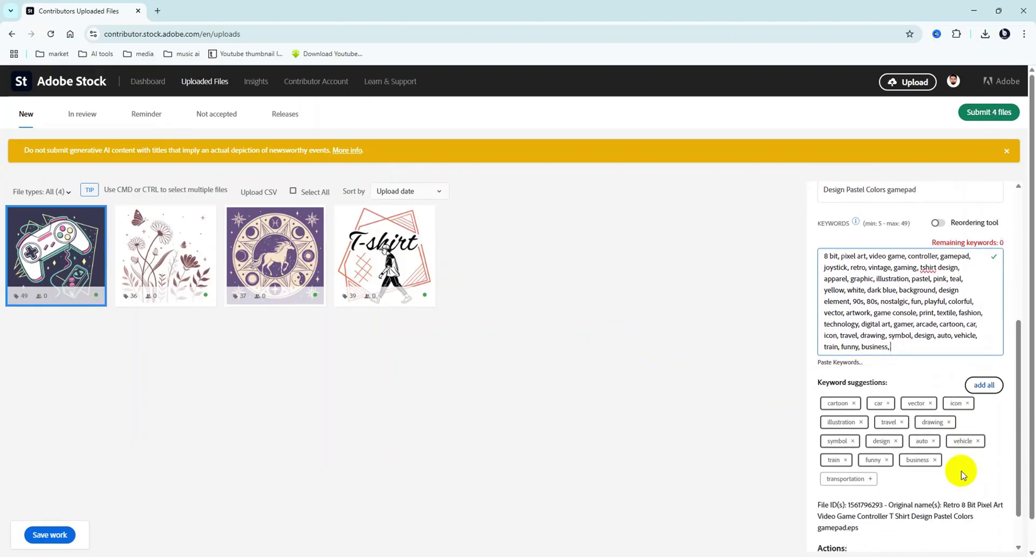
Step: Add all suggested keywords to the floral butterfly vector, and remove decor, plant, color and cartoon from its keyword list
left_click(195, 262)
left_click(983, 318)
scroll(916, 286, "down", 1)
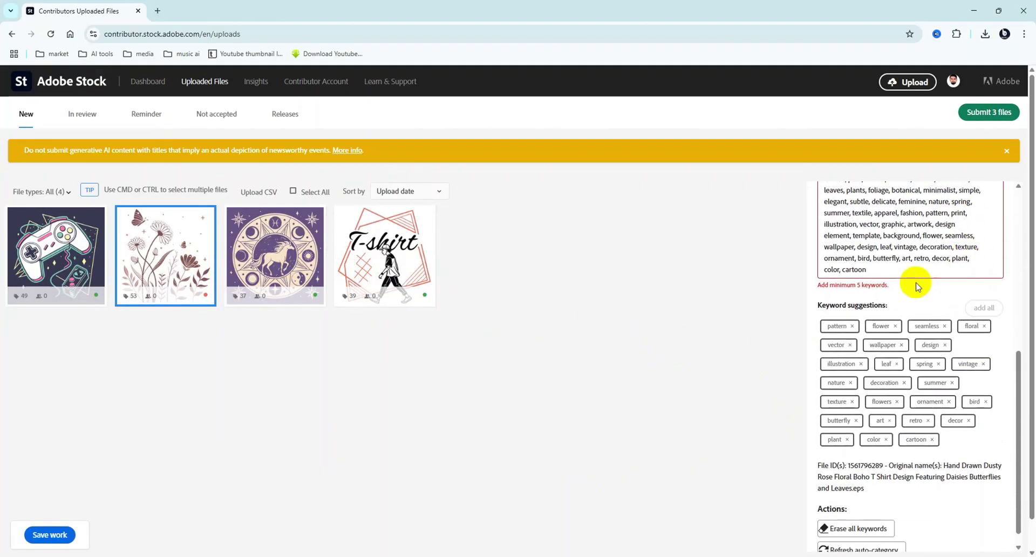
left_click_drag(884, 273, 957, 261)
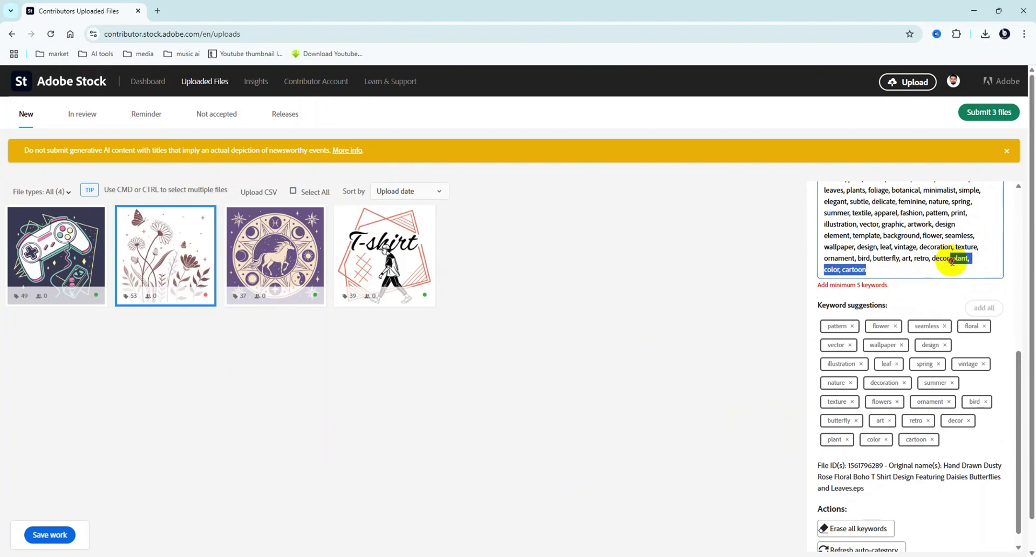
key("BackSpace")
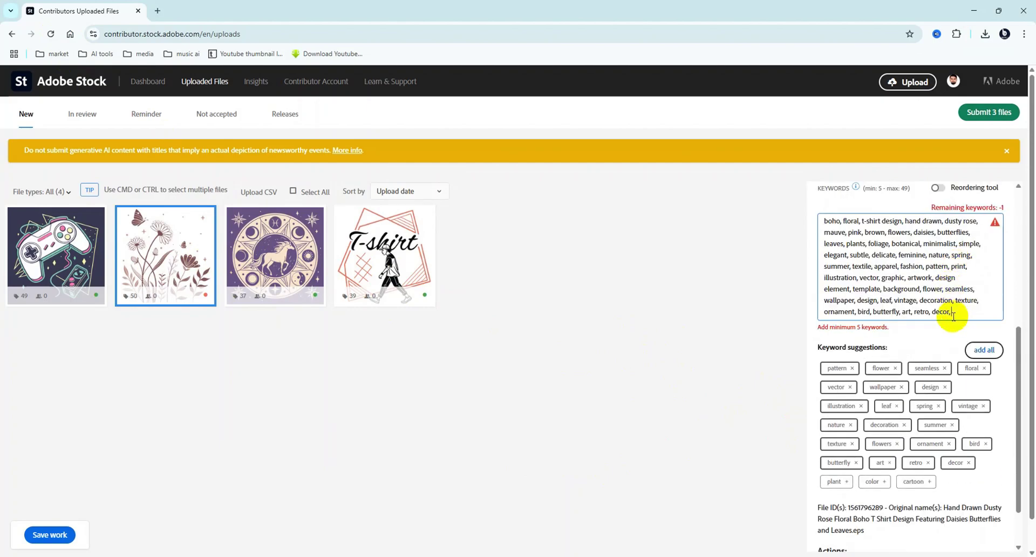
left_click_drag(953, 316, 937, 319)
key("BackSpace")
Step: Add all suggested keywords to the zodiac horse vector, and remove the last eight, from cartoon through christmas
left_click(315, 280)
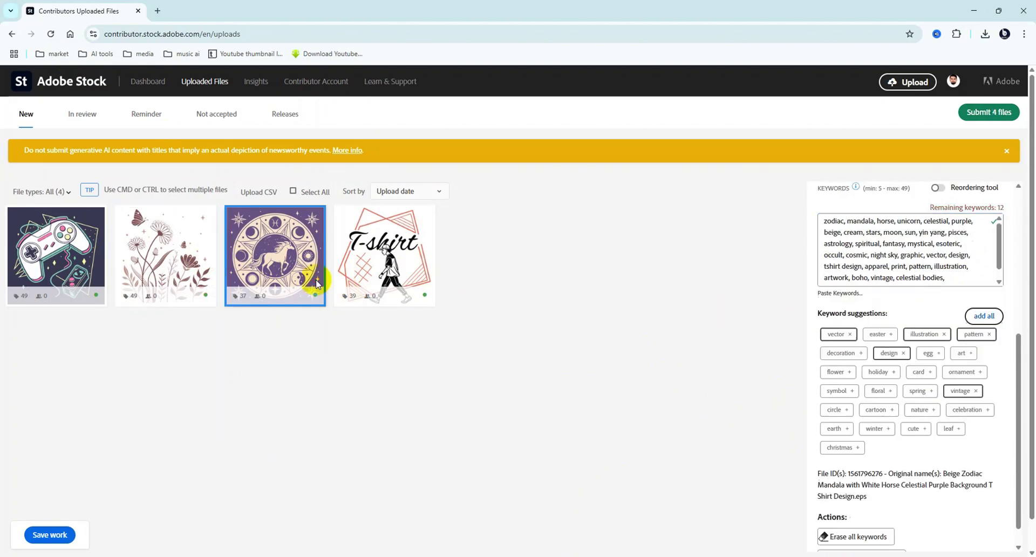
left_click(985, 317)
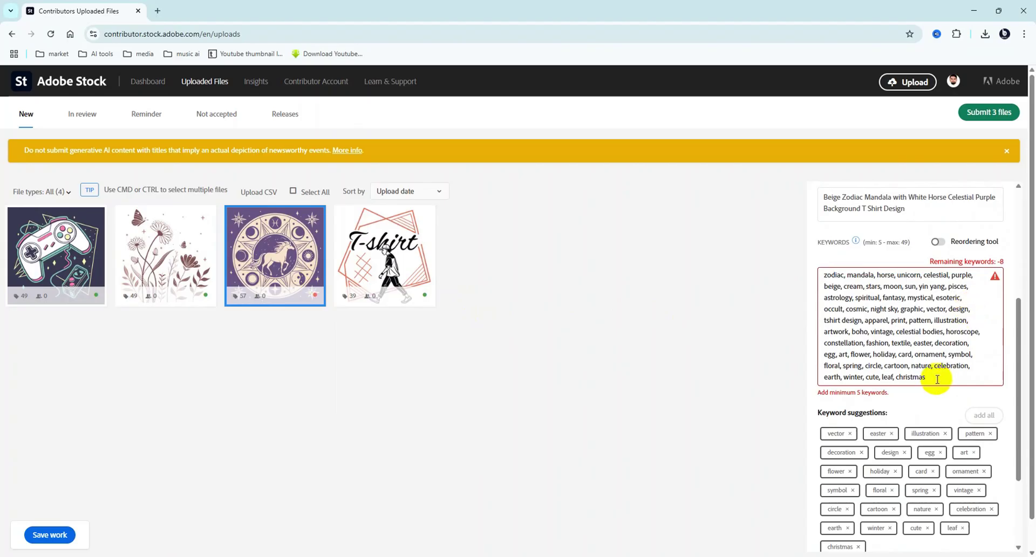
left_click_drag(926, 378, 912, 368)
key("BackSpace")
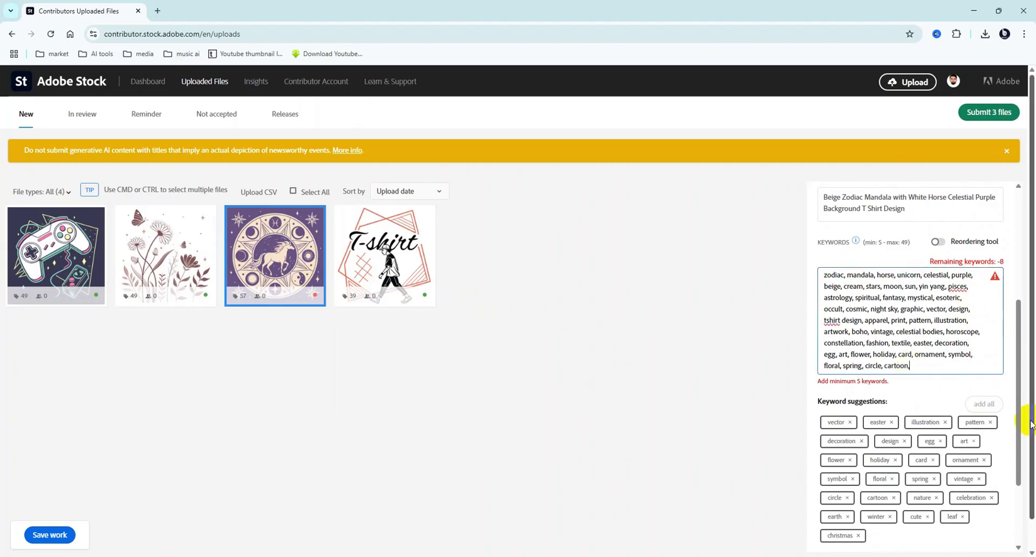
left_click_drag(906, 372, 894, 373)
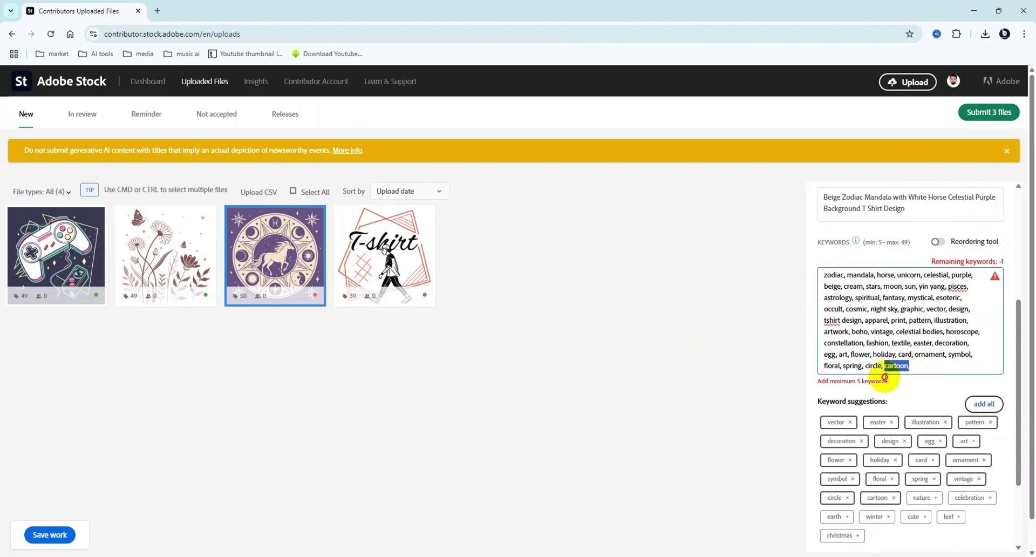
key("BackSpace")
Step: Add all suggested keywords to the walking person T-shirt vector, and remove success, art, concept and worker
left_click(372, 260)
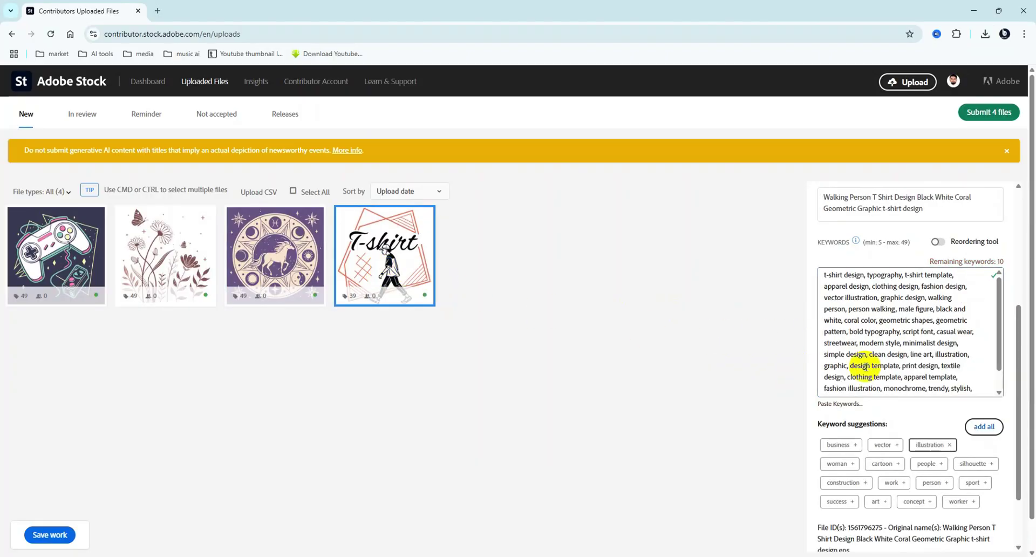
left_click(981, 427)
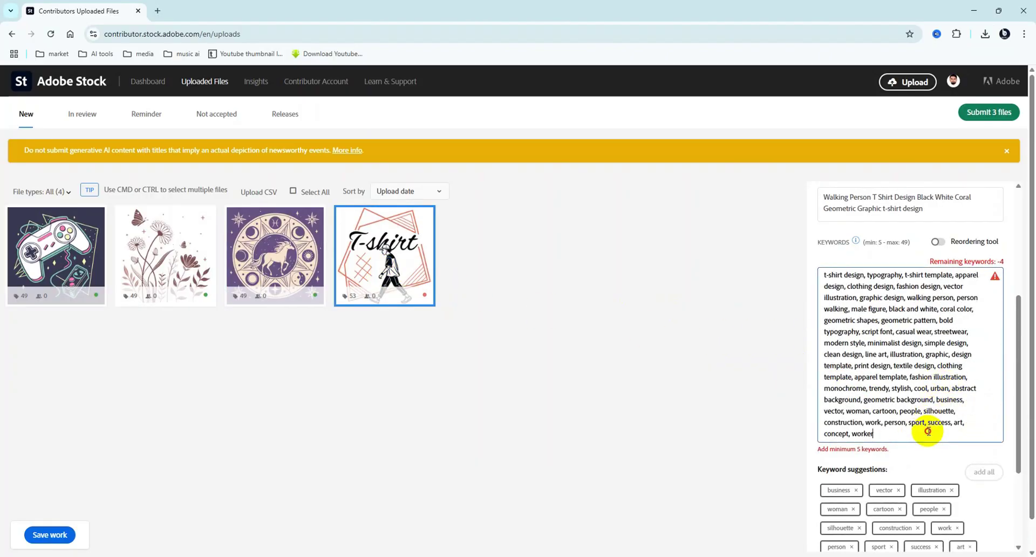
left_click_drag(925, 430, 929, 423)
key("BackSpace")
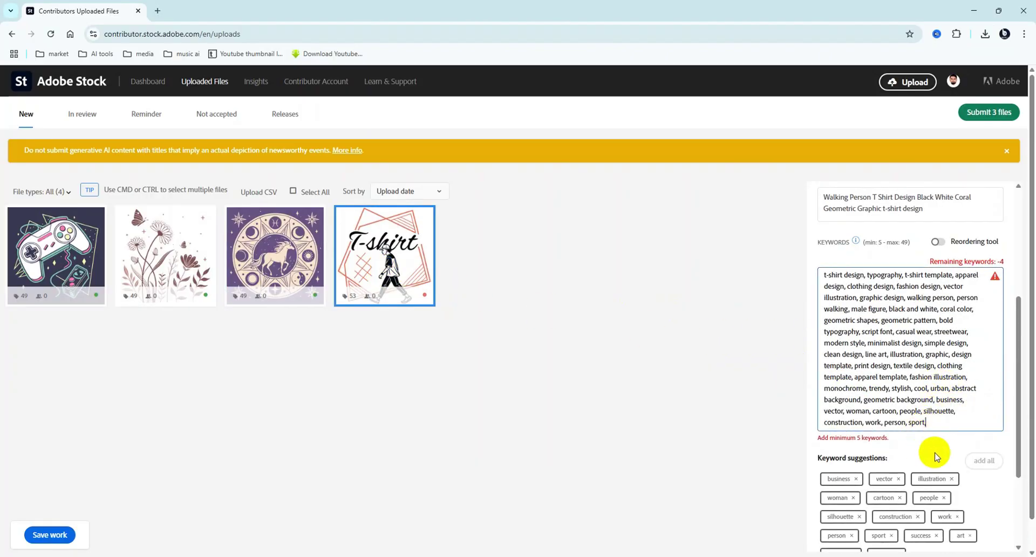
Step: Mark all four files as created using generative AI tools with fictional people and property, and save the work
scroll(920, 305, "up", 4)
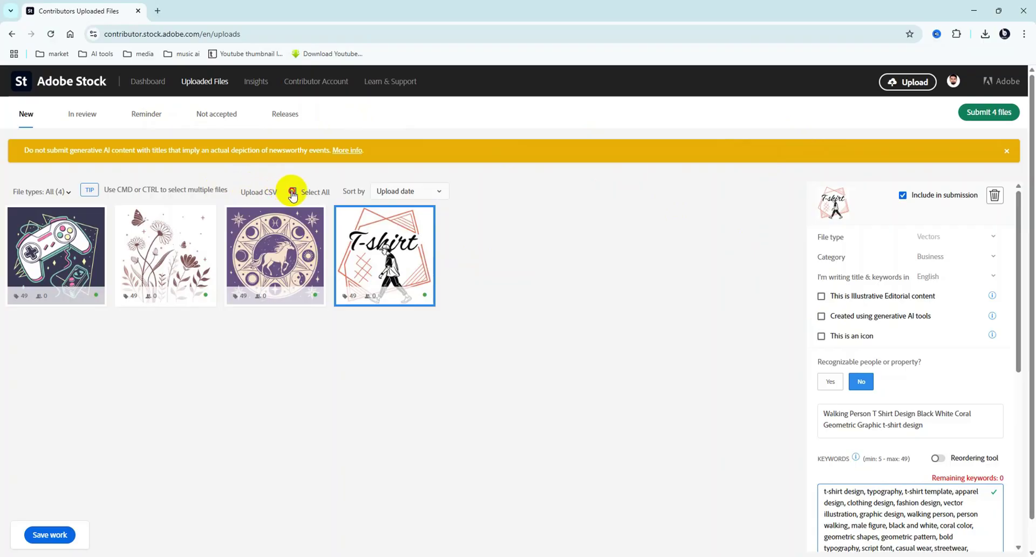
left_click(292, 193)
left_click(843, 361)
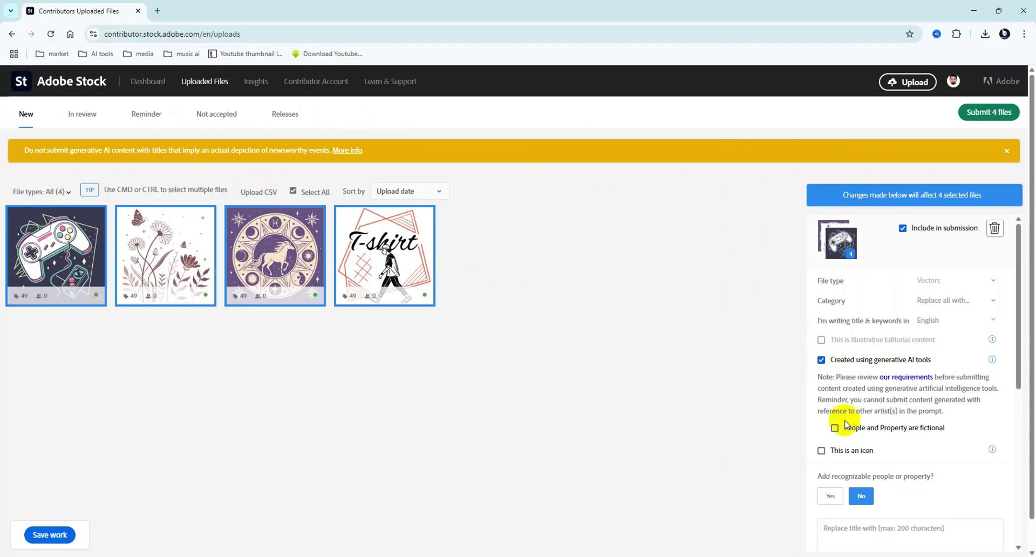
left_click(858, 432)
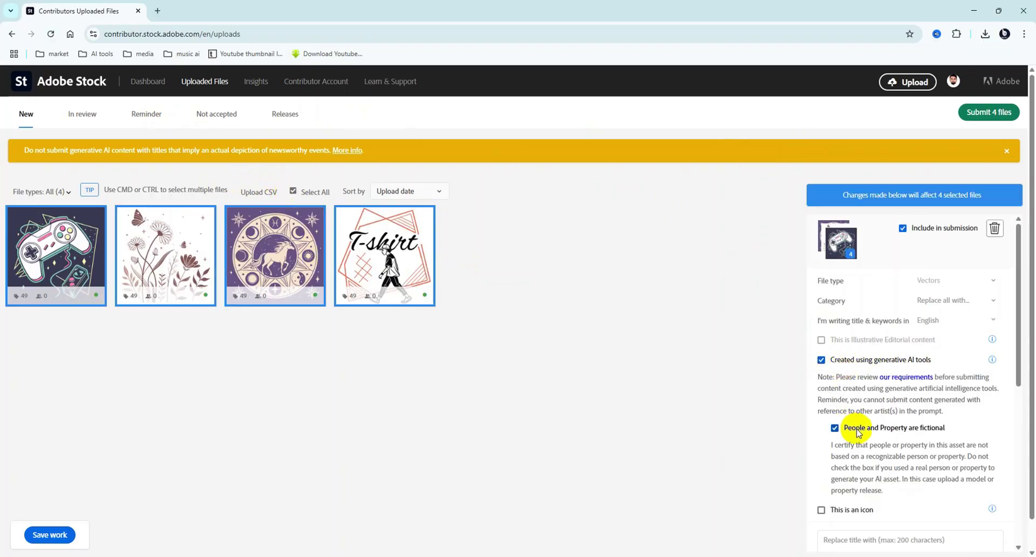
left_click(49, 535)
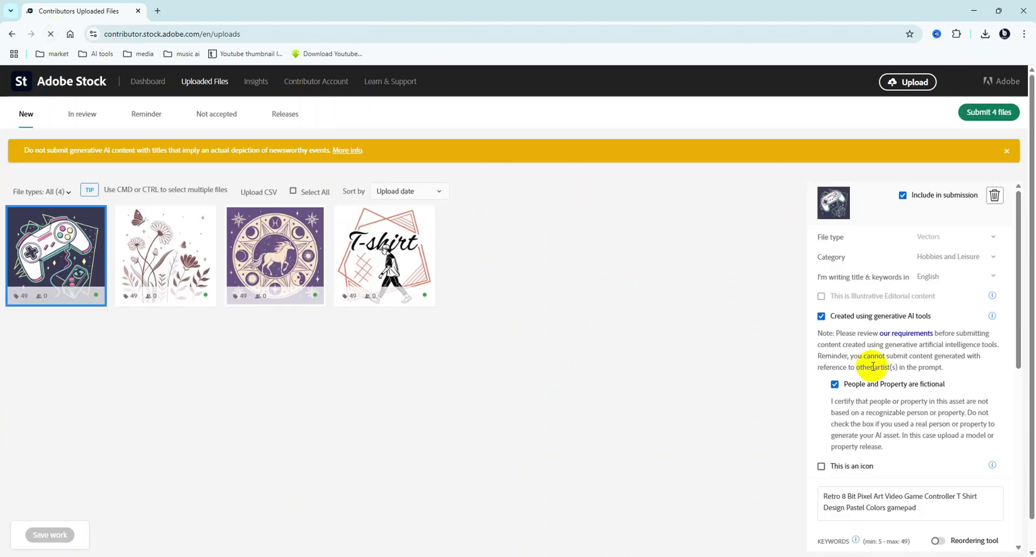
Step: Start submitting the four files and accept both the submission guidelines and the account suspension terms
scroll(861, 367, "down", 6)
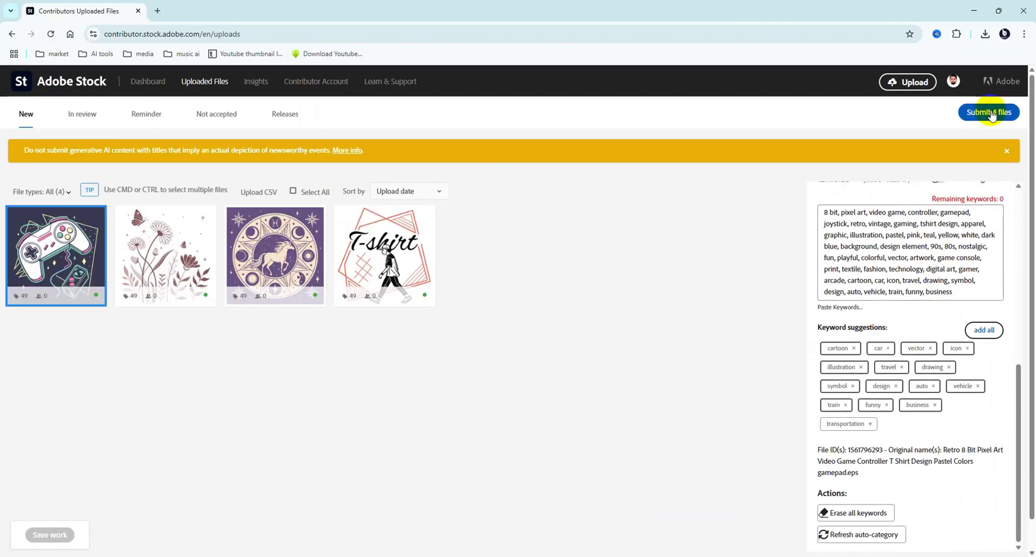
left_click(991, 114)
left_click(383, 265)
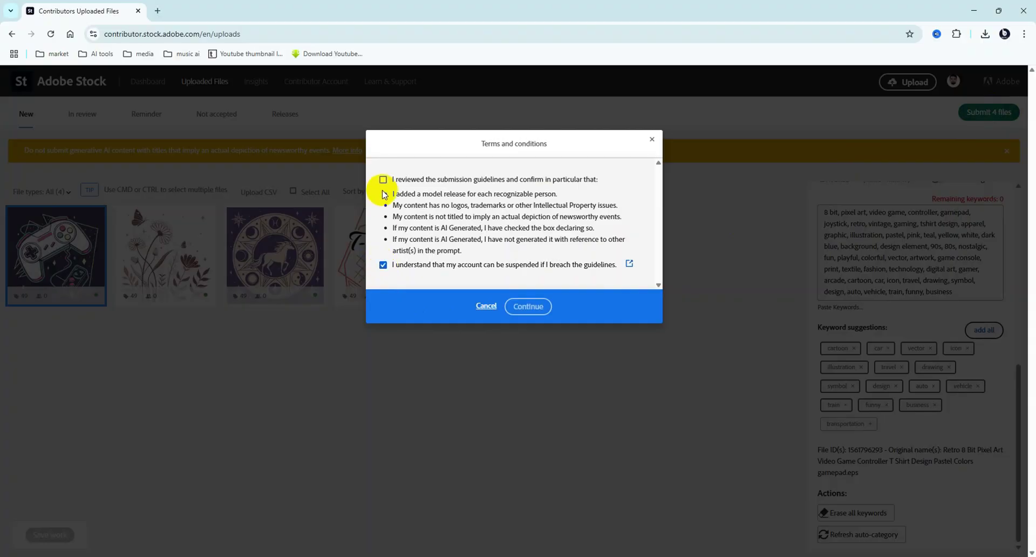
left_click(383, 180)
left_click(529, 307)
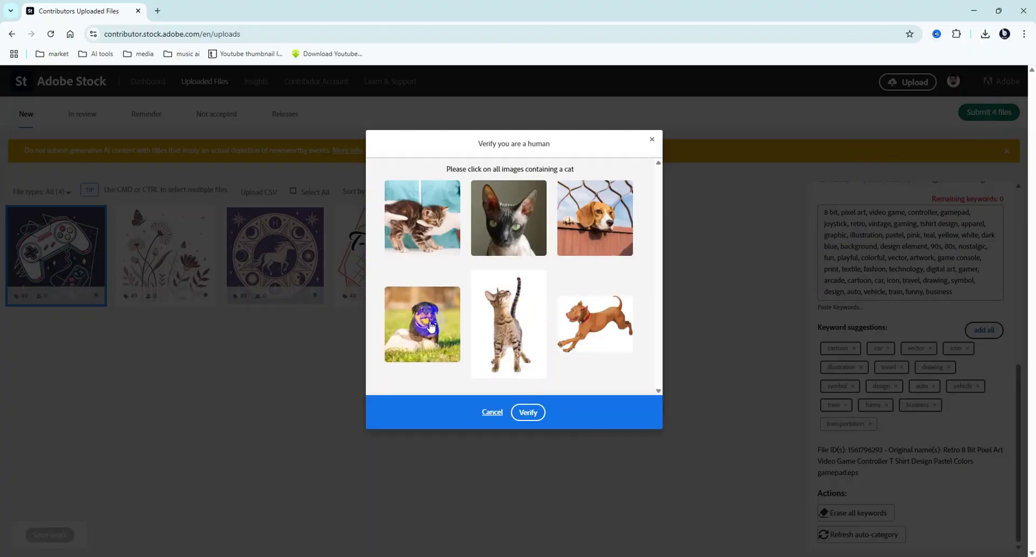
Step: Pass the human verification by choosing the three cat images, and submit all four items for review
left_click(498, 322)
left_click(506, 242)
left_click(431, 233)
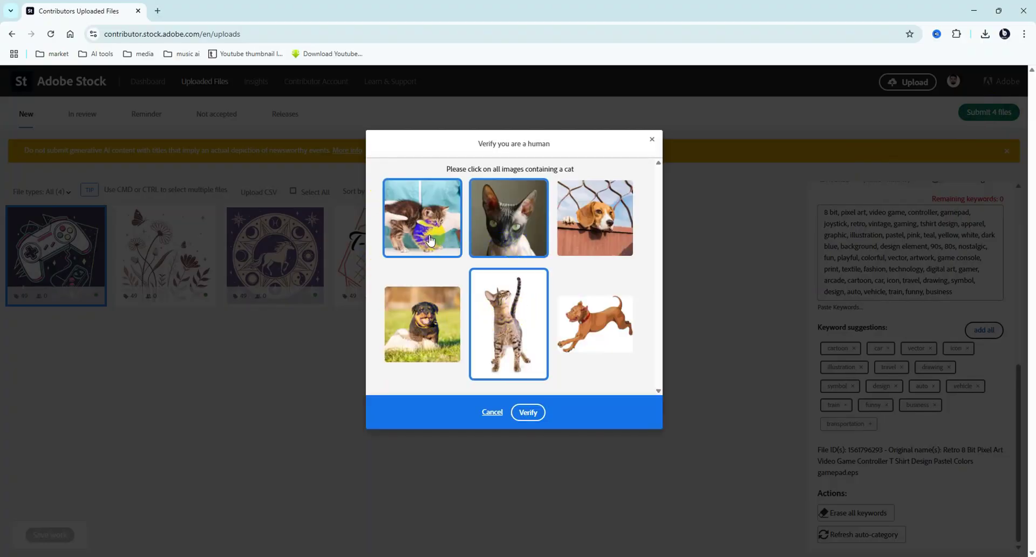
left_click(535, 411)
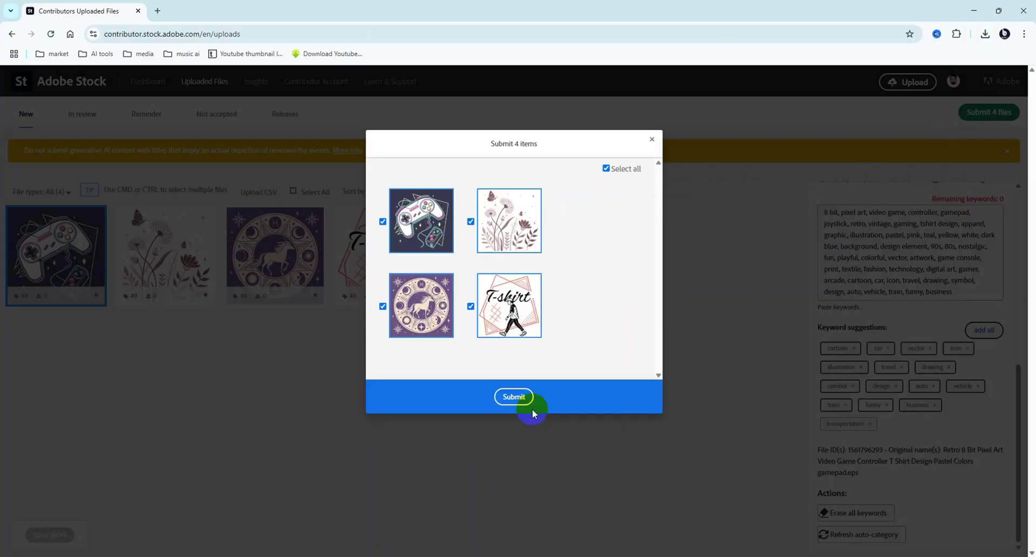
left_click(516, 397)
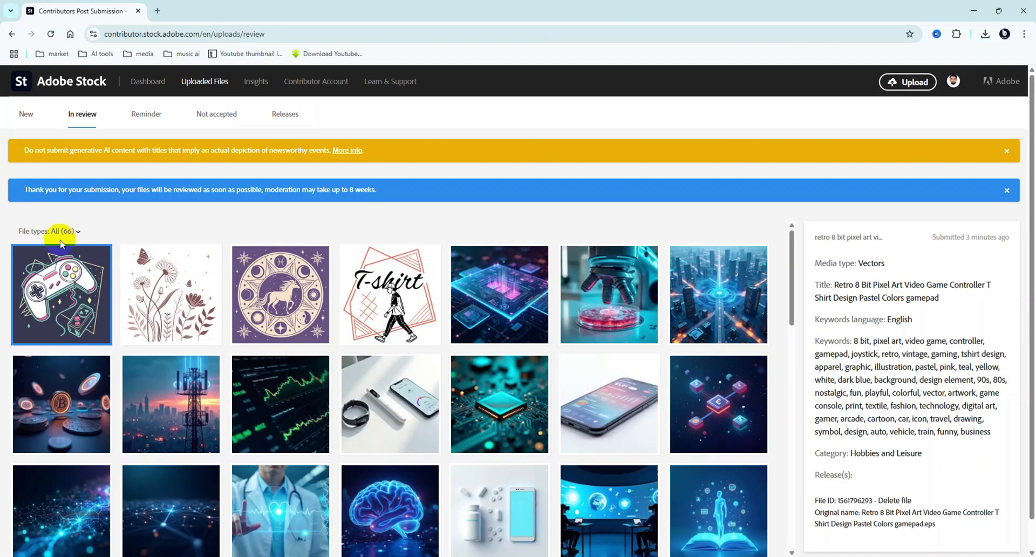
Step: Examine the title, keywords and category of each of the four submitted vectors in the review list
left_click(208, 291)
left_click(402, 298)
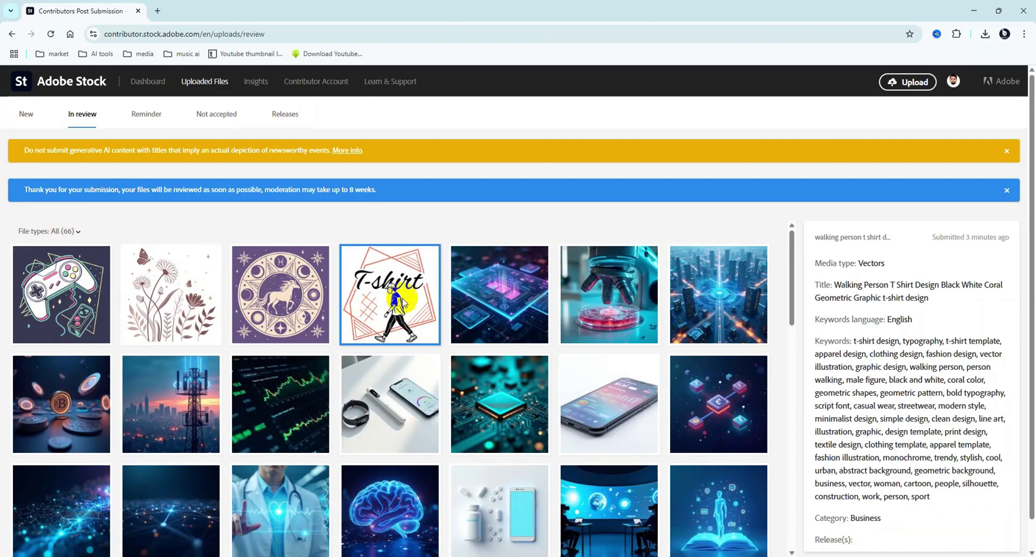
left_click(250, 300)
left_click(164, 300)
left_click(61, 299)
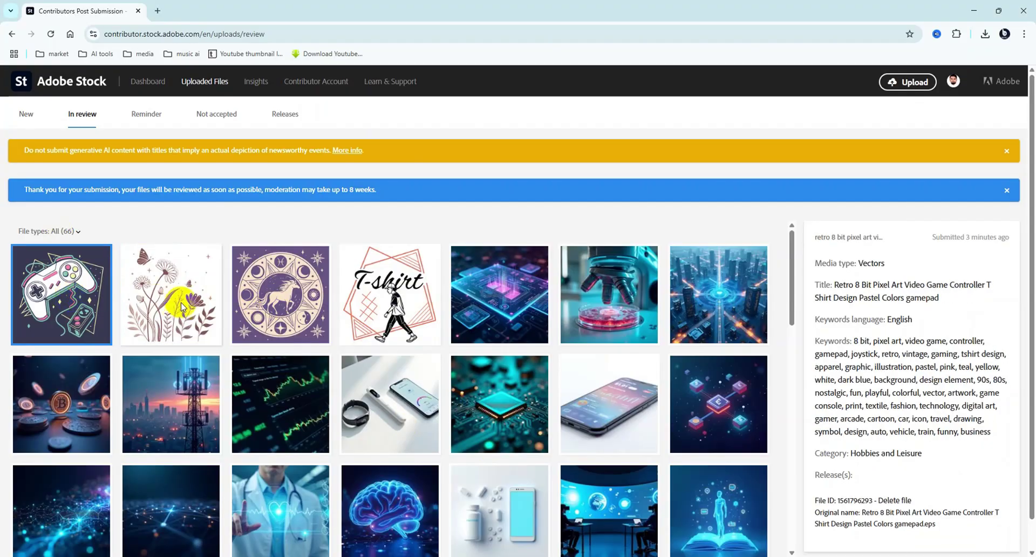
left_click(185, 304)
left_click(286, 304)
left_click(379, 306)
left_click(252, 302)
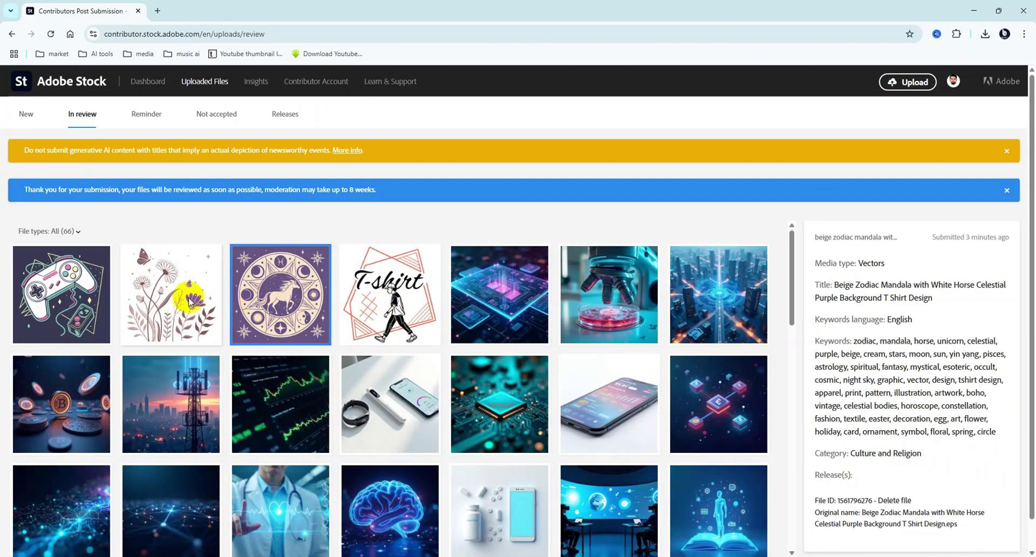
left_click(172, 300)
left_click(76, 295)
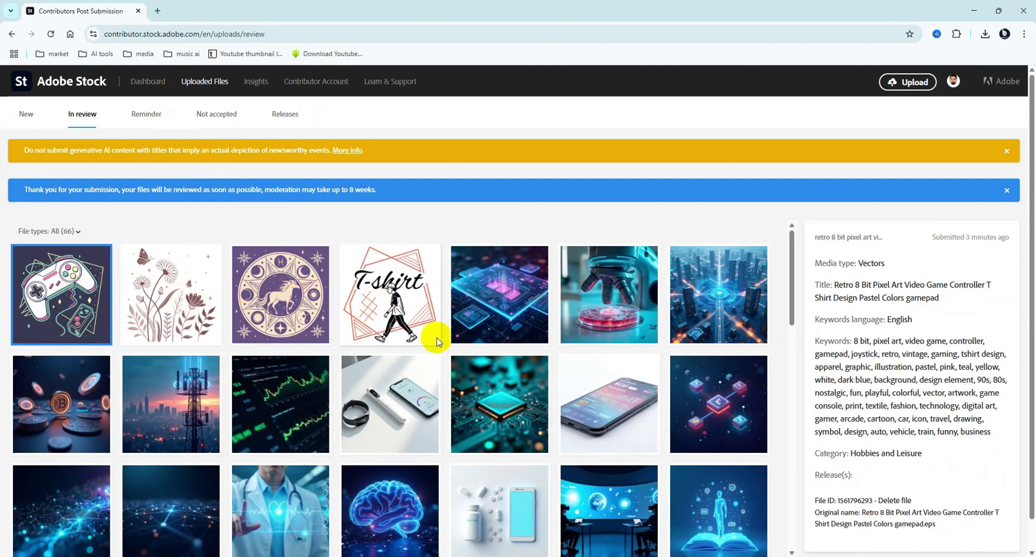
left_click(156, 82)
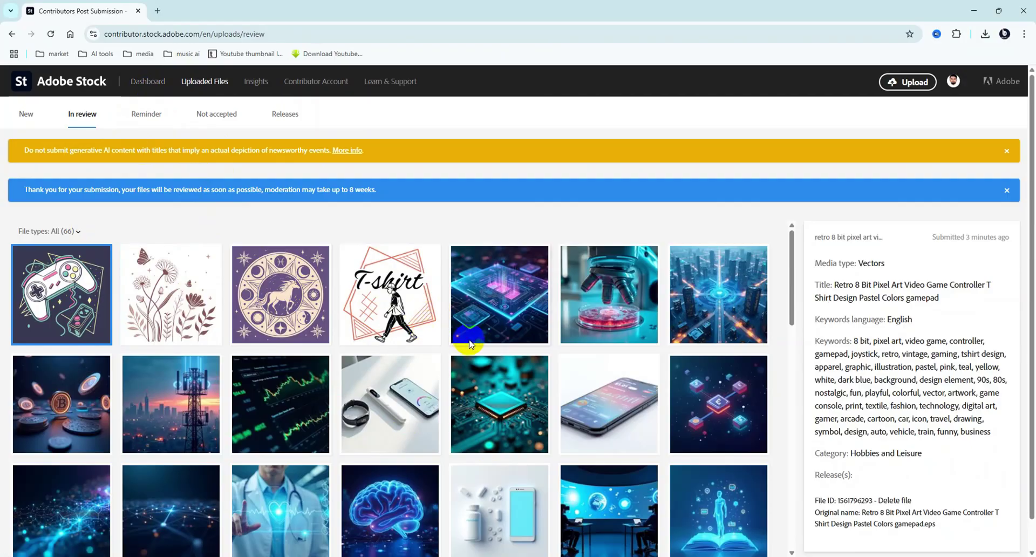
Step: Switch to Meta Master and examine the generated titles and keywords in the metadata table
left_click(576, 548)
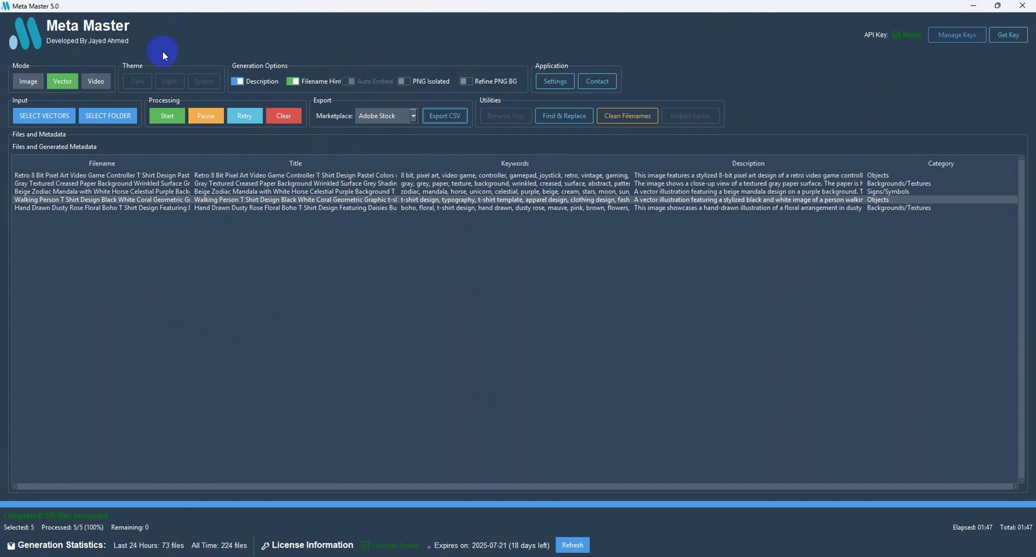
left_click(384, 193)
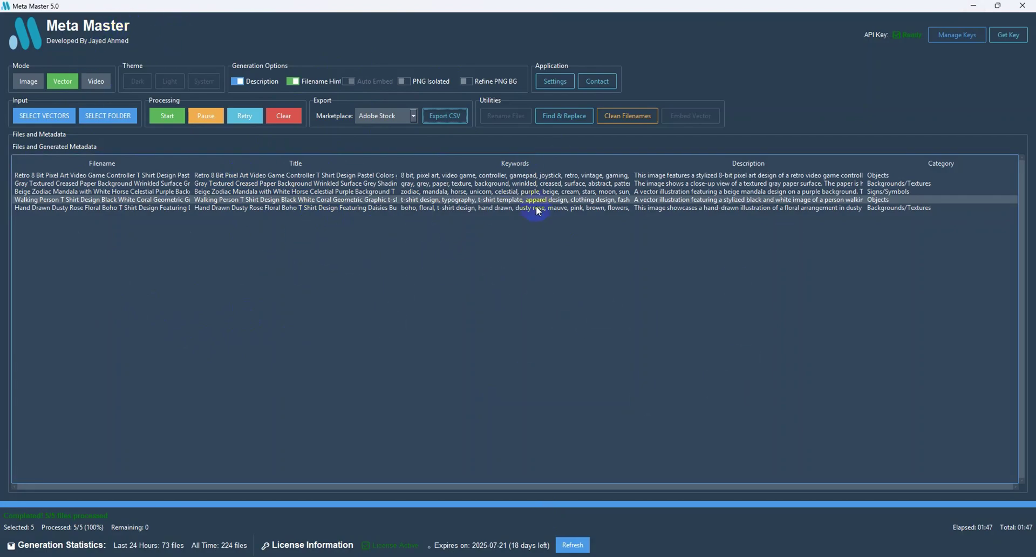